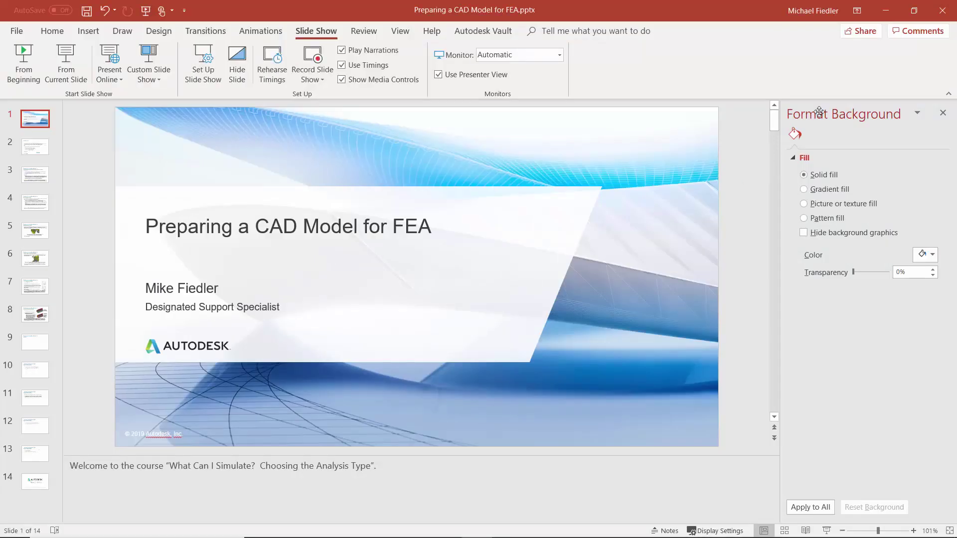
# - Minimize the PowerPoint slides to reveal the Inventor chassis assembly behind them
pyautogui.click(889, 21)
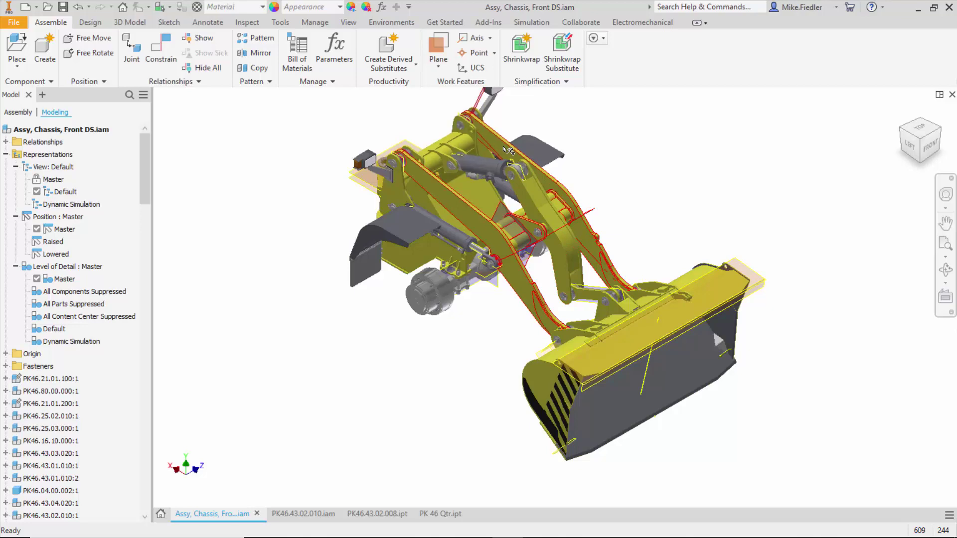
# - Zoom in and out around the chassis cylinder pin, then switch to the PK46.43.02.010.iam eye-rod assembly
pyautogui.scroll(5, 509, 152)
pyautogui.scroll(3, 509, 152)
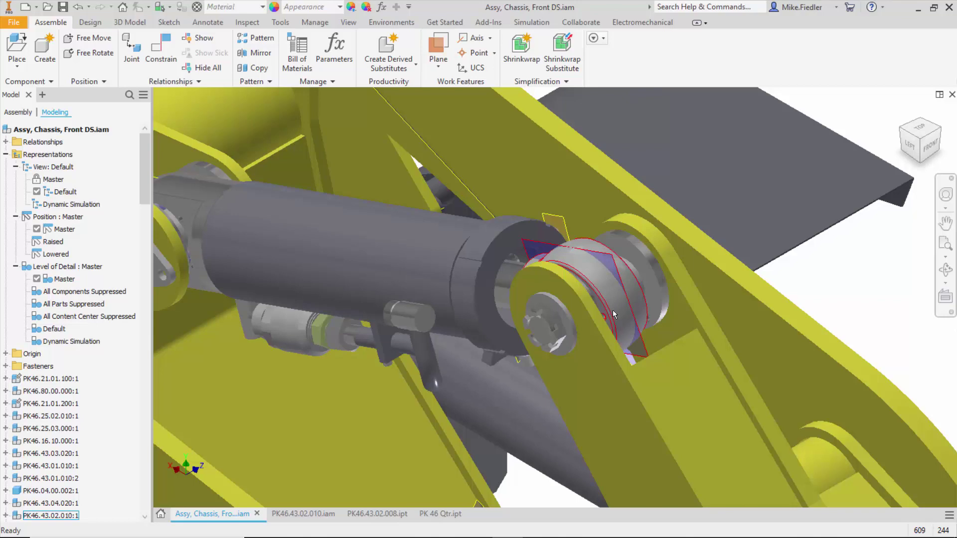
pyautogui.scroll(-6, 613, 314)
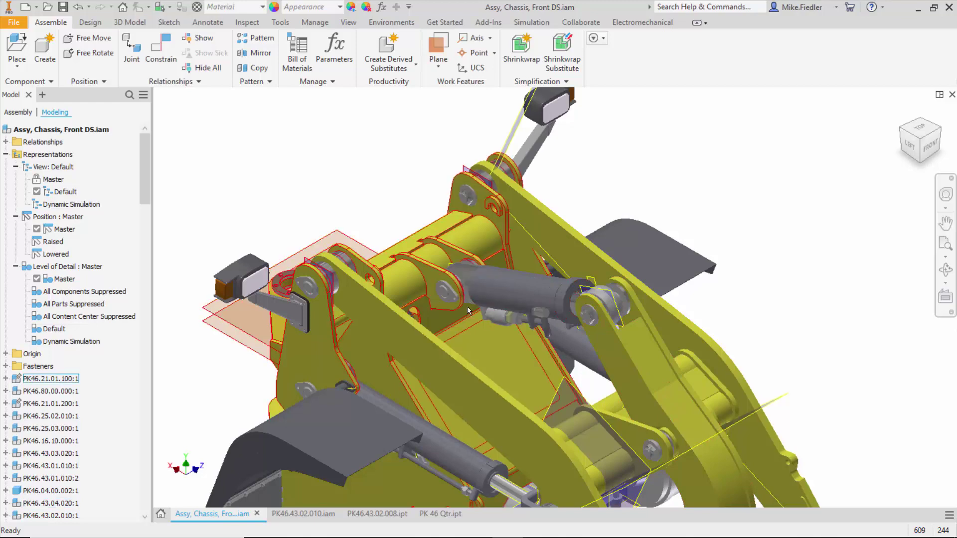
pyautogui.scroll(2, 522, 355)
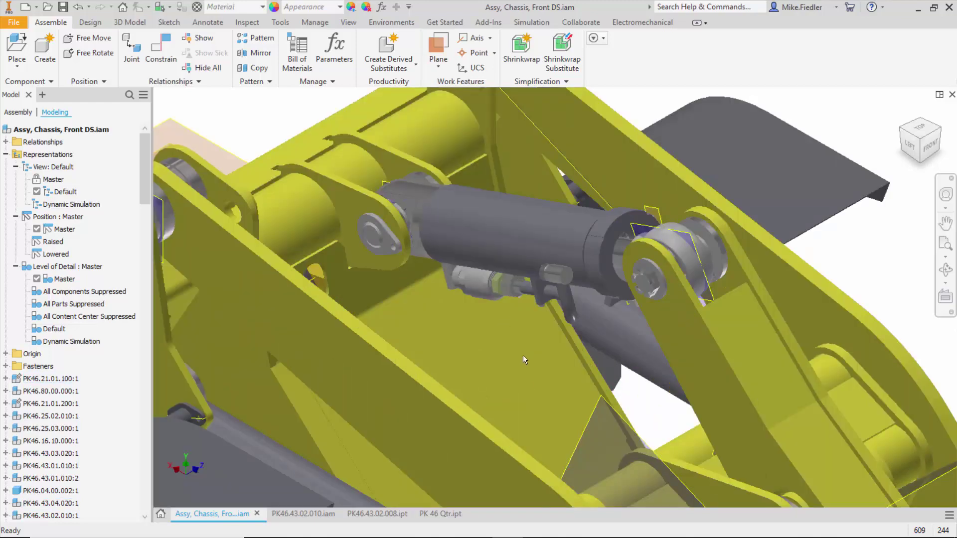
pyautogui.scroll(-4, 522, 355)
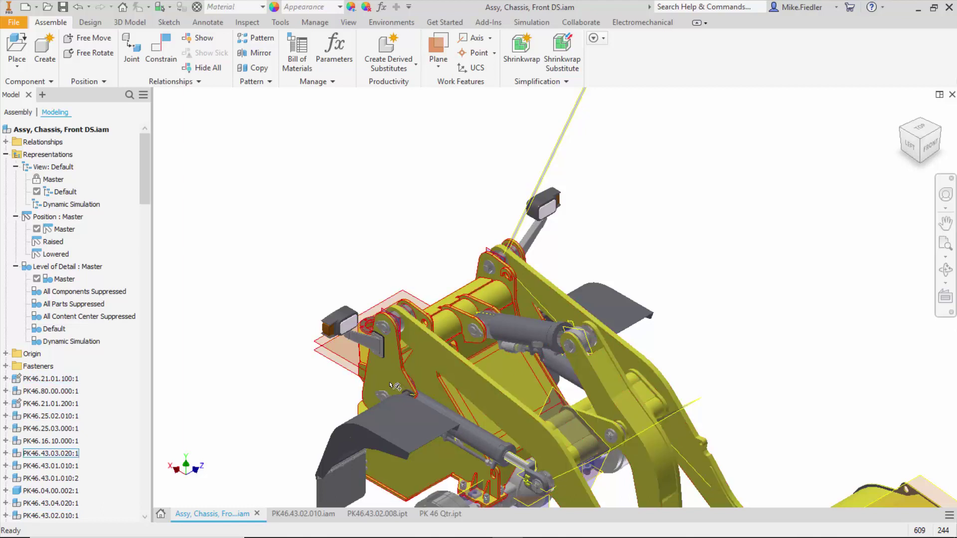
pyautogui.click(299, 514)
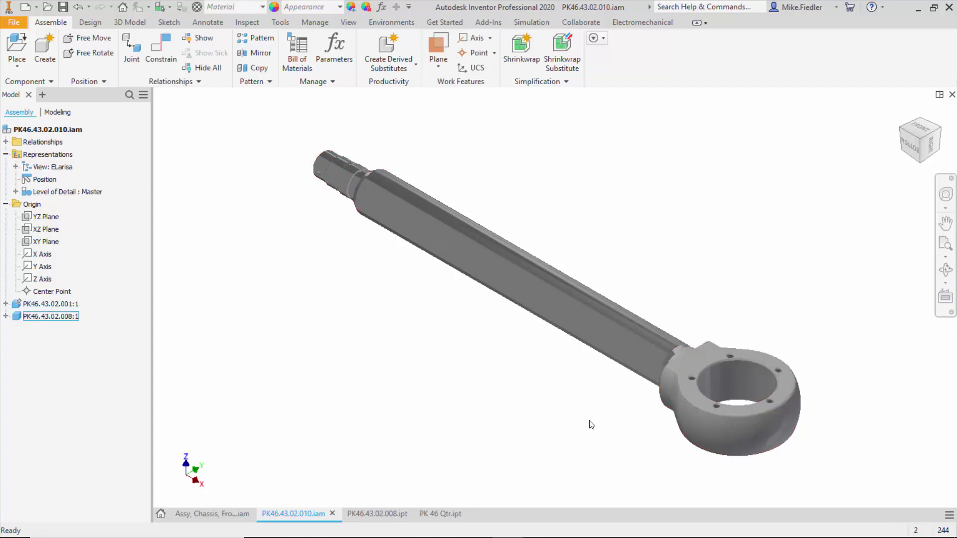
pyautogui.click(387, 513)
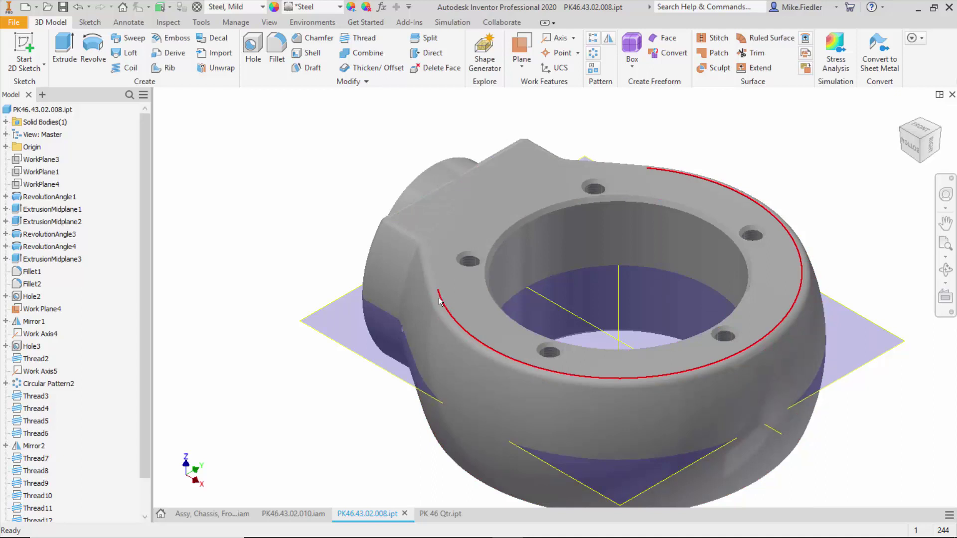
pyautogui.moveTo(440, 302)
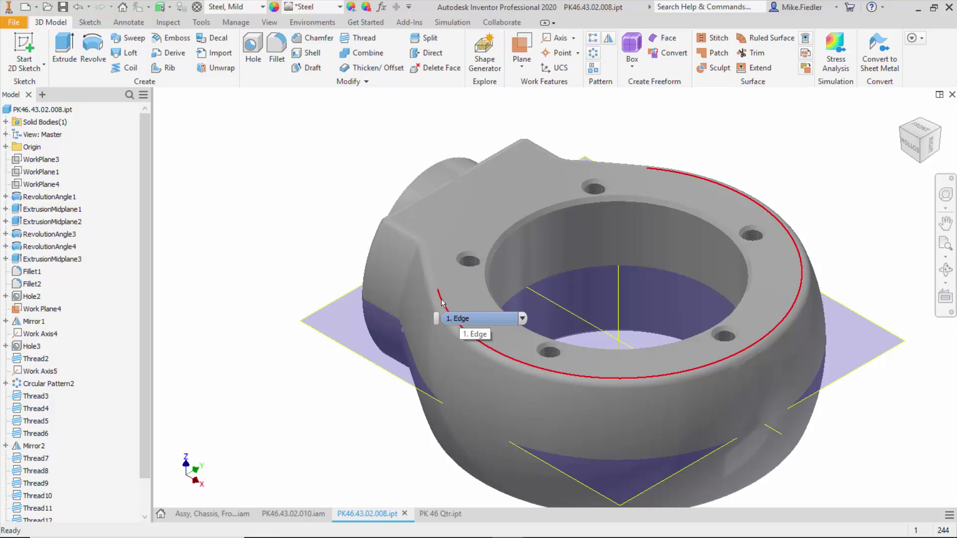
pyautogui.moveTo(401, 309)
pyautogui.keyDown('shift'); pyautogui.mouseDown(button='middle')
pyautogui.moveTo(423, 305)
pyautogui.moveTo(396, 323)
pyautogui.mouseUp(button='middle'); pyautogui.keyUp('shift')
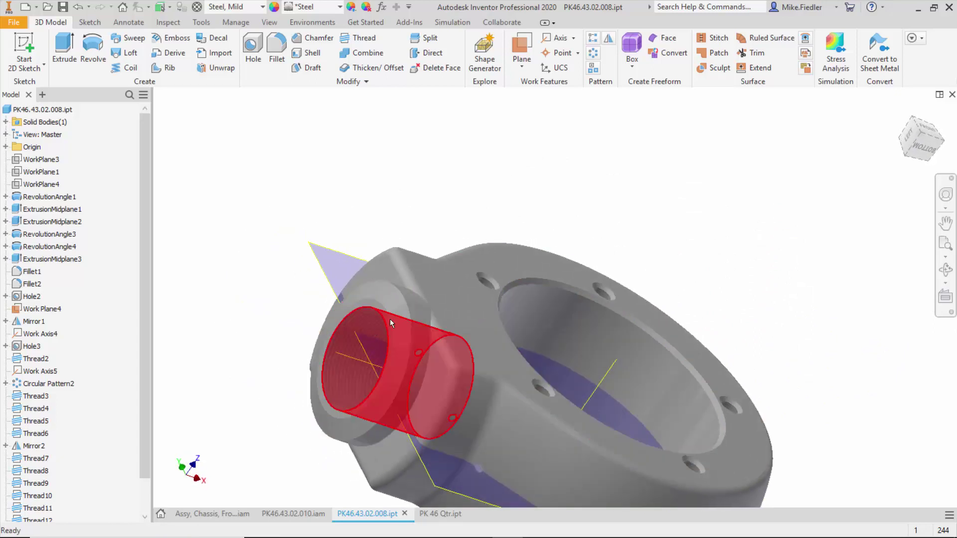
pyautogui.keyDown('shift'); pyautogui.moveTo(498, 320); pyautogui.dragTo(520, 301, button='middle'); pyautogui.keyUp('shift')
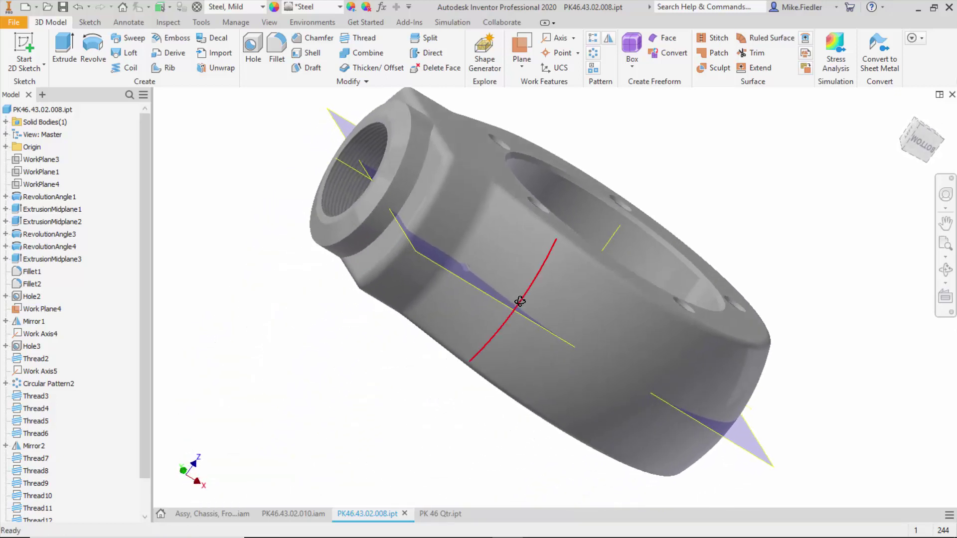
pyautogui.moveTo(520, 301)
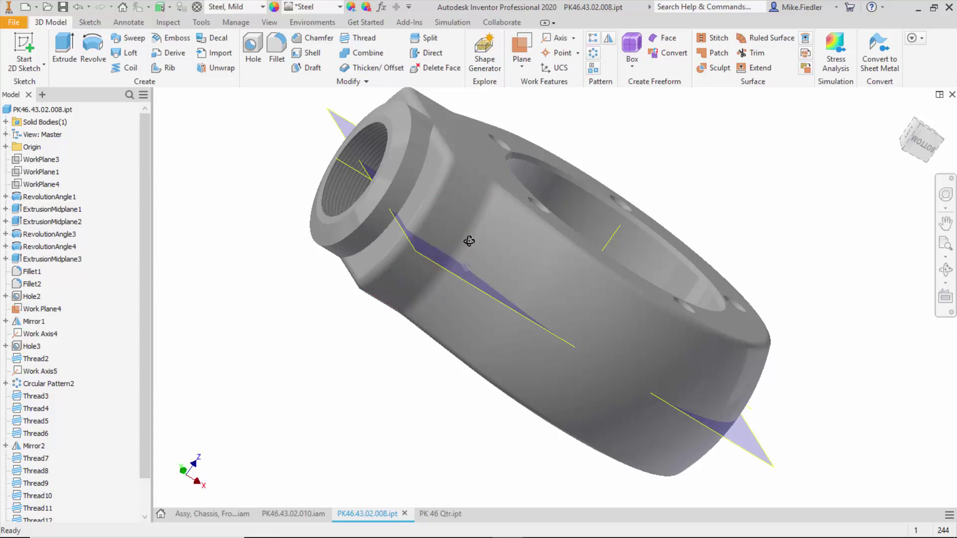
pyautogui.keyDown('shift'); pyautogui.moveTo(456, 238); pyautogui.dragTo(376, 255, button='middle'); pyautogui.keyUp('shift')
pyautogui.scroll(5, 320, 245)
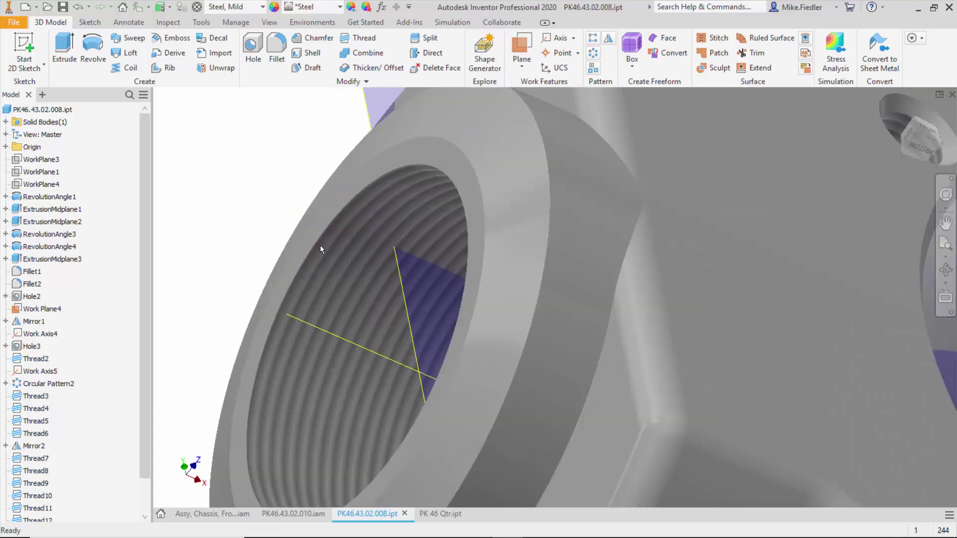
pyautogui.scroll(-5, 320, 245)
pyautogui.scroll(-4, 504, 206)
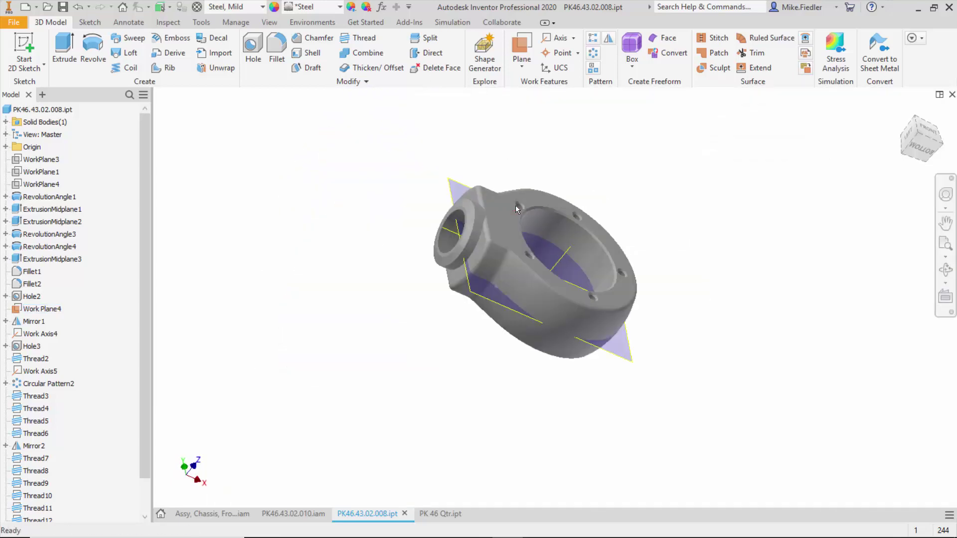
pyautogui.scroll(4, 516, 205)
pyautogui.scroll(5, 520, 207)
pyautogui.scroll(-6, 520, 207)
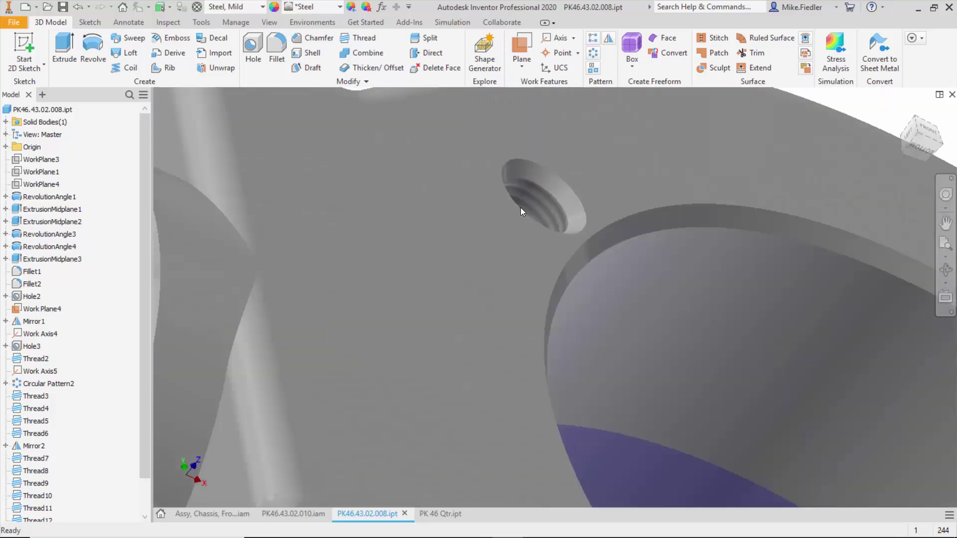
pyautogui.keyDown('shift'); pyautogui.moveTo(466, 333); pyautogui.dragTo(465, 316, button='middle'); pyautogui.keyUp('shift')
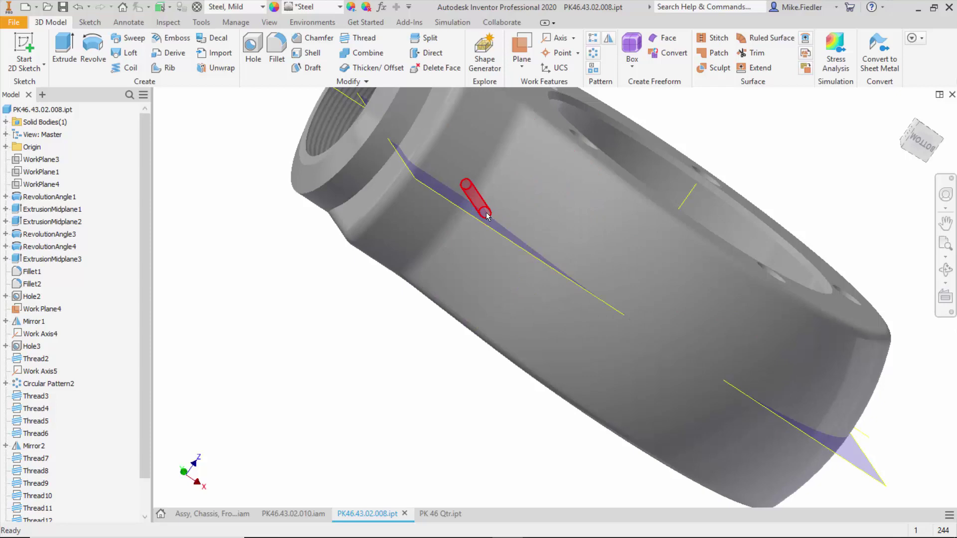
pyautogui.keyDown('shift'); pyautogui.moveTo(596, 244); pyautogui.dragTo(543, 253, button='middle'); pyautogui.keyUp('shift')
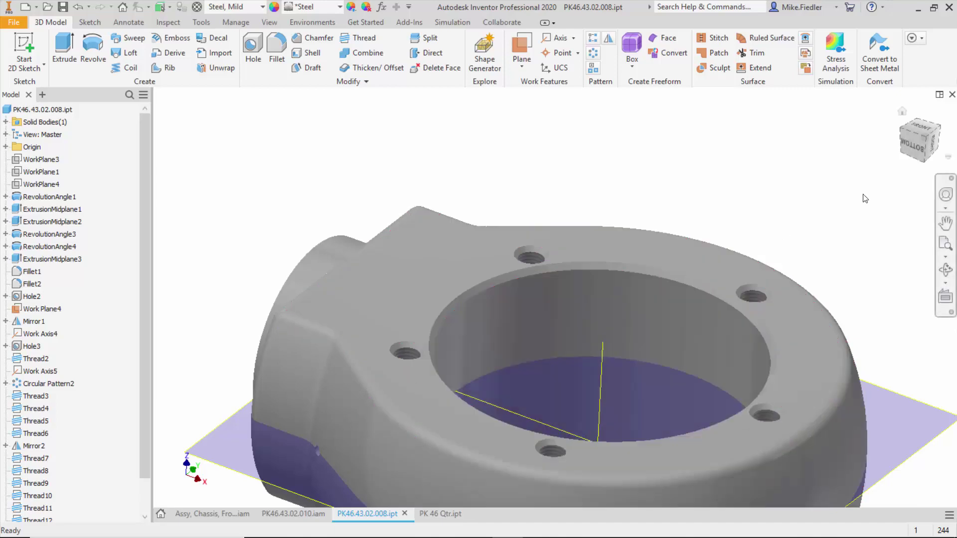
# - Show the eye part centred in the front view, then centred in the bottom view
pyautogui.click(919, 129)
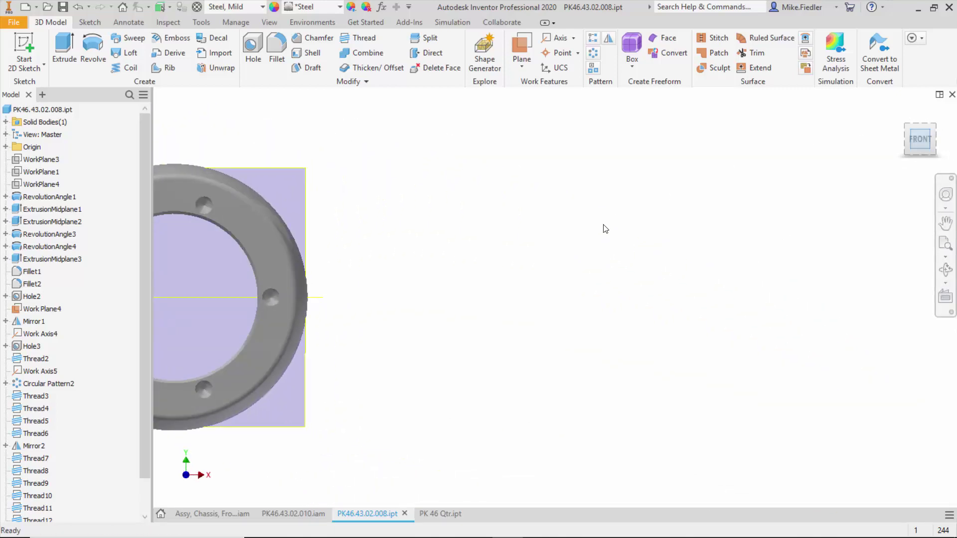
pyautogui.click(946, 223)
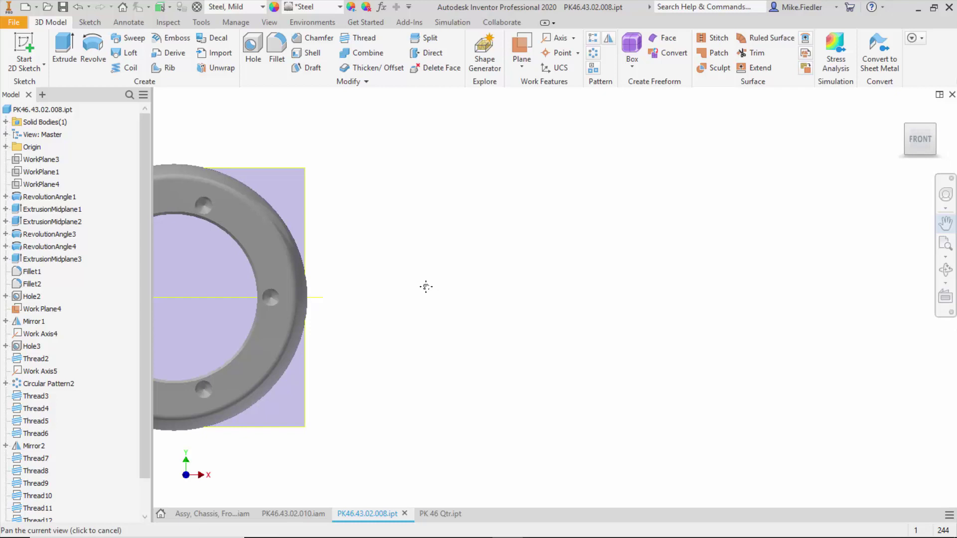
pyautogui.moveTo(428, 286); pyautogui.dragTo(804, 282)
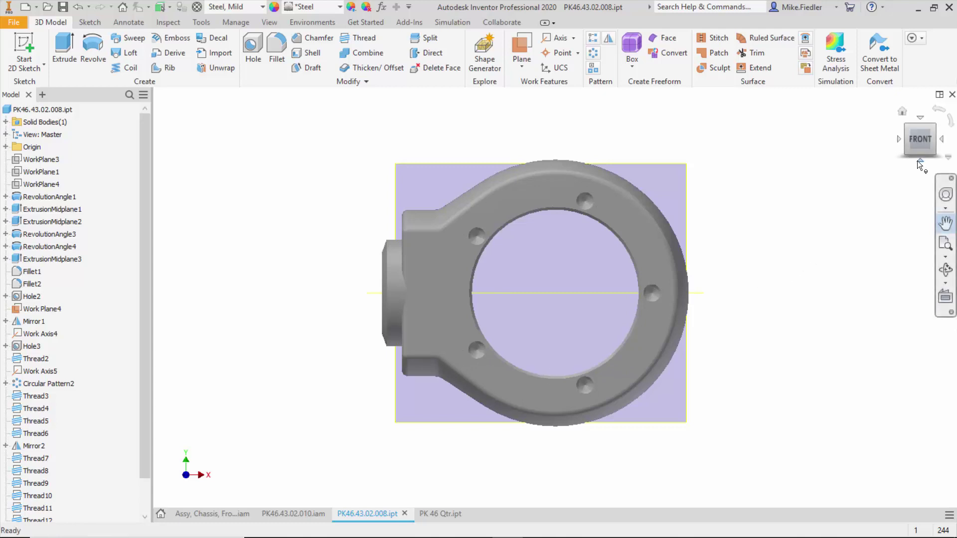
pyautogui.click(920, 160)
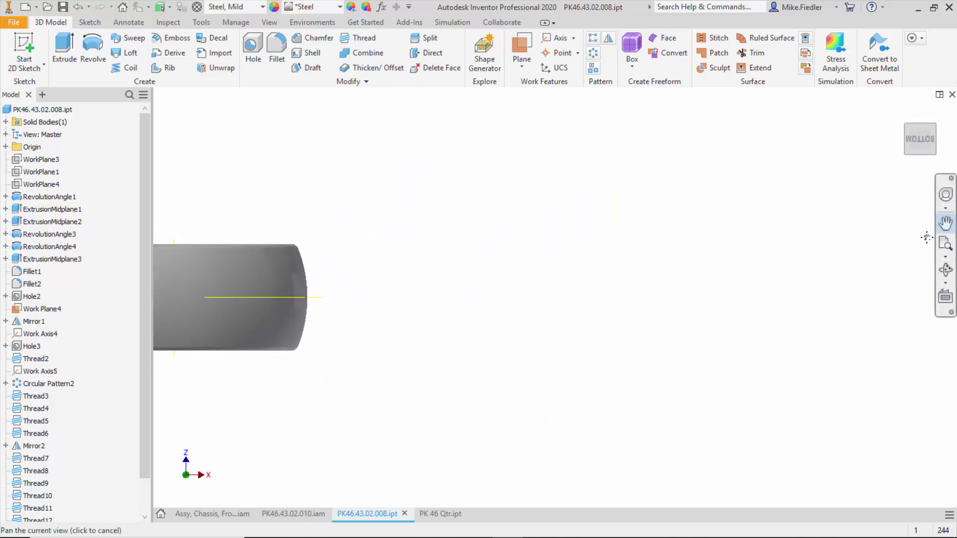
pyautogui.moveTo(423, 313); pyautogui.dragTo(687, 298)
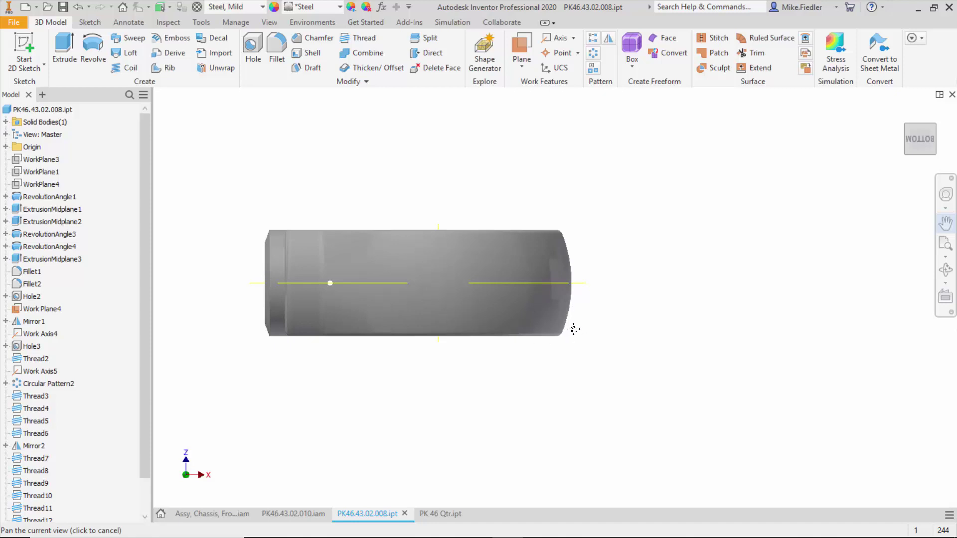
# - Switch to PK 46 Qtr.ipt and orbit the quarter part to show its underside
pyautogui.click(450, 519)
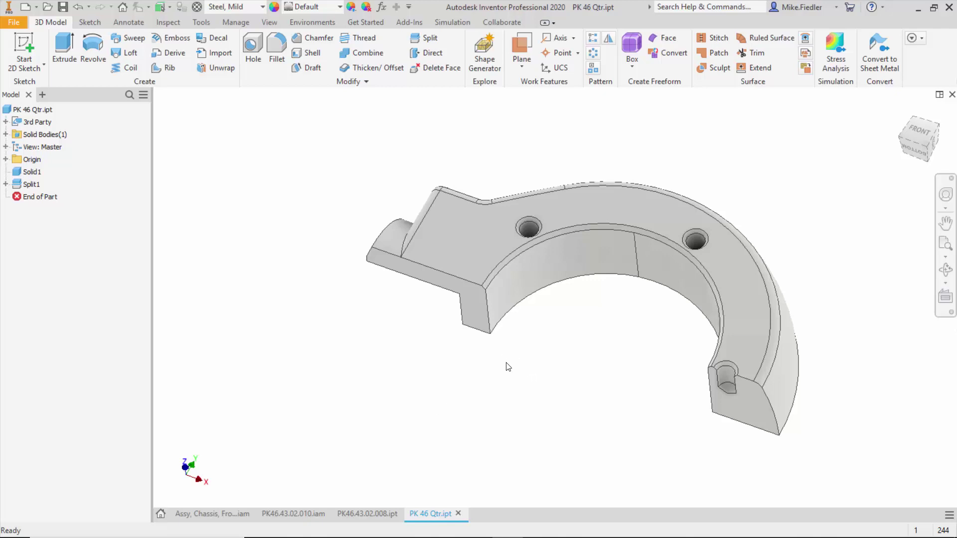
pyautogui.keyDown('shift'); pyautogui.moveTo(519, 374); pyautogui.dragTo(523, 352, button='middle'); pyautogui.keyUp('shift')
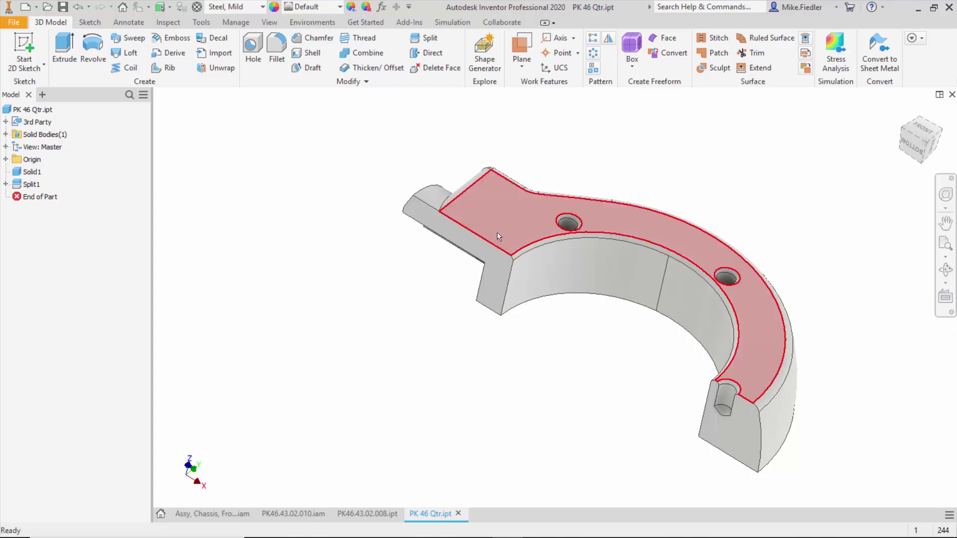
pyautogui.press('F4')
pyautogui.moveTo(569, 220)
pyautogui.mouseDown()
pyautogui.moveTo(560, 252)
pyautogui.moveTo(582, 223)
pyautogui.mouseUp()
pyautogui.scroll(5, 581, 223)
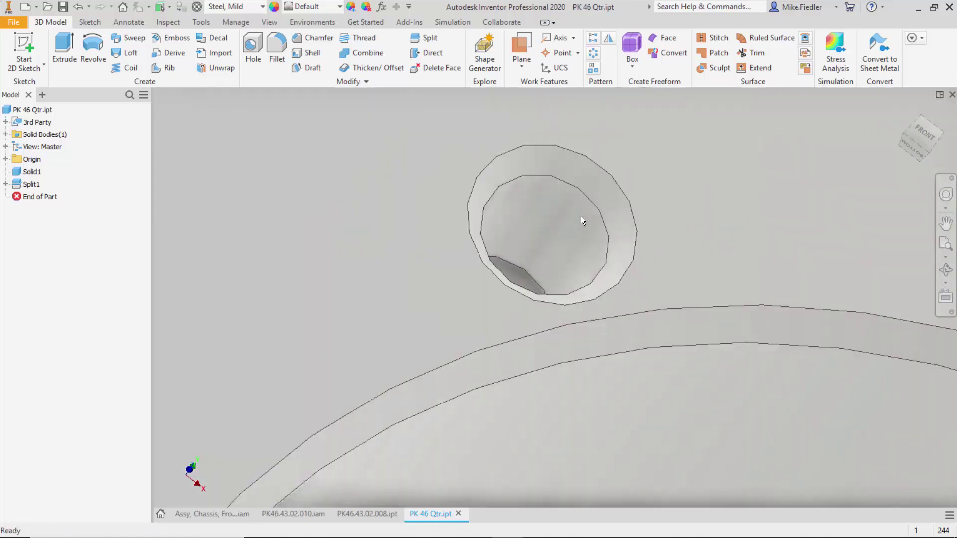
pyautogui.scroll(-3, 581, 219)
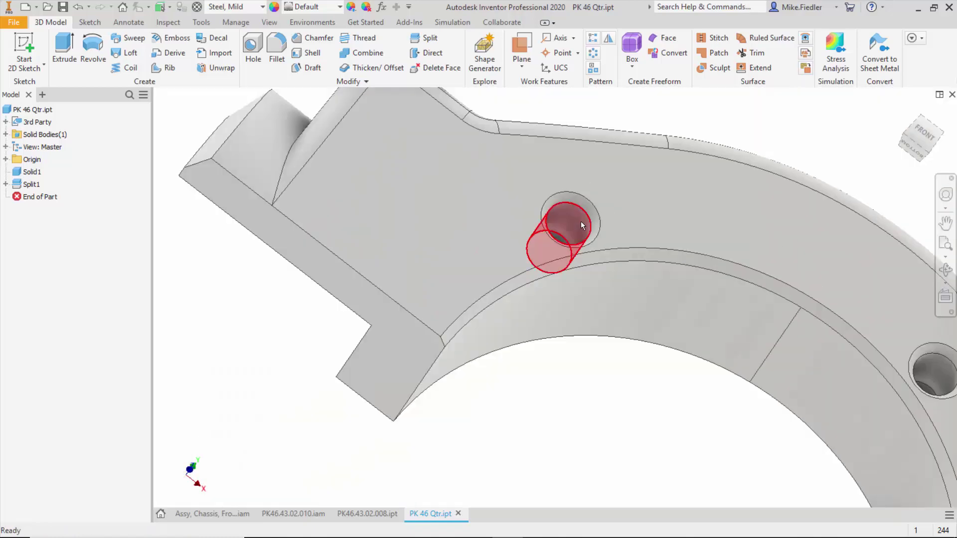
pyautogui.scroll(-2, 578, 223)
pyautogui.scroll(-2, 424, 274)
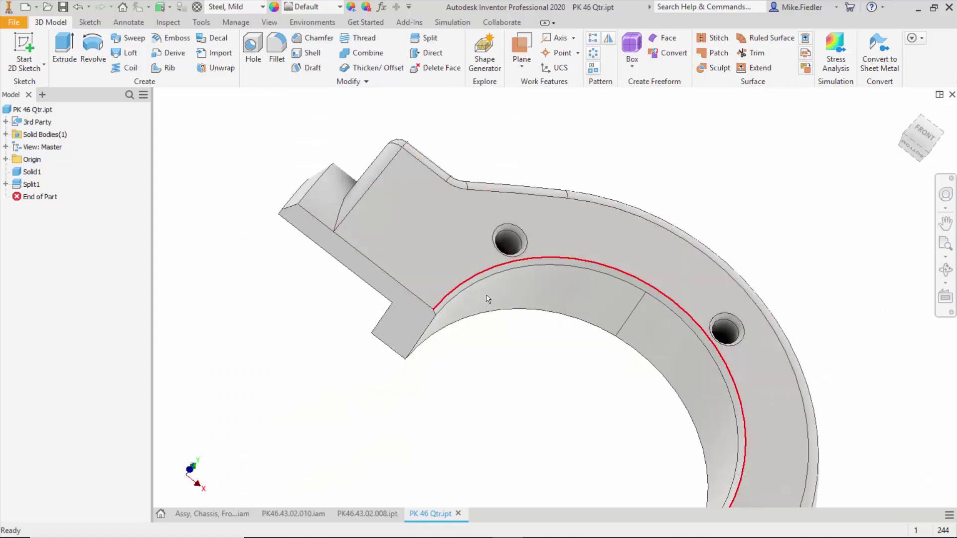
pyautogui.keyDown('shift'); pyautogui.moveTo(509, 282); pyautogui.dragTo(603, 289, button='middle'); pyautogui.keyUp('shift')
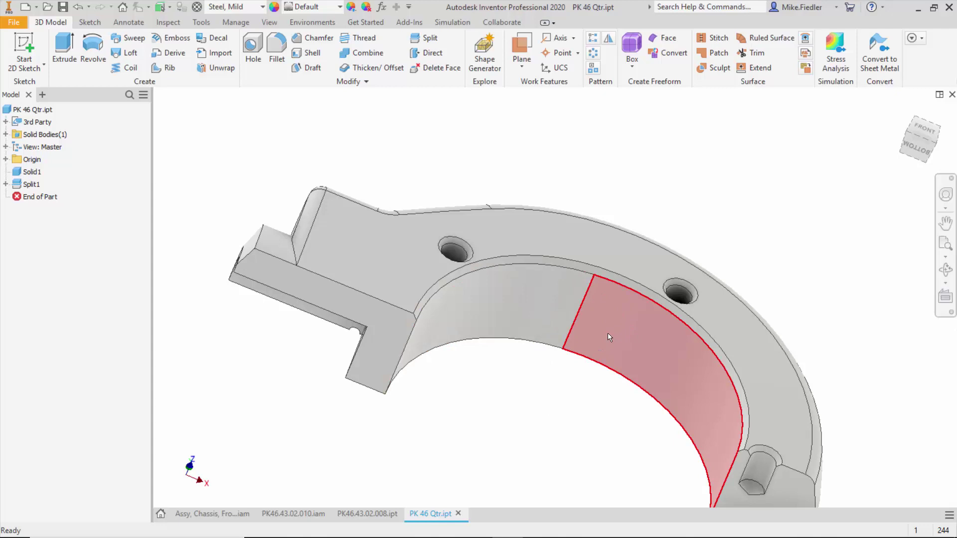
pyautogui.moveTo(608, 333)
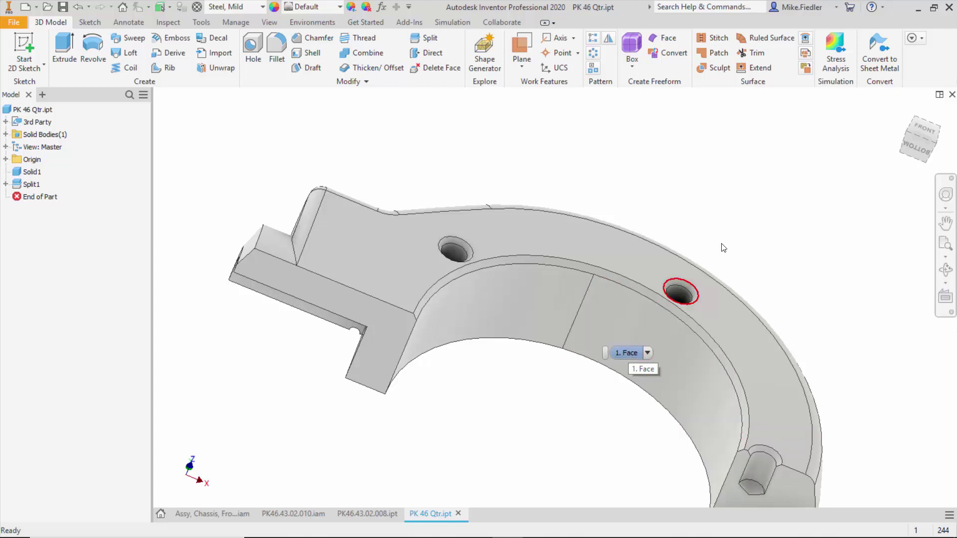
pyautogui.scroll(-4, 723, 320)
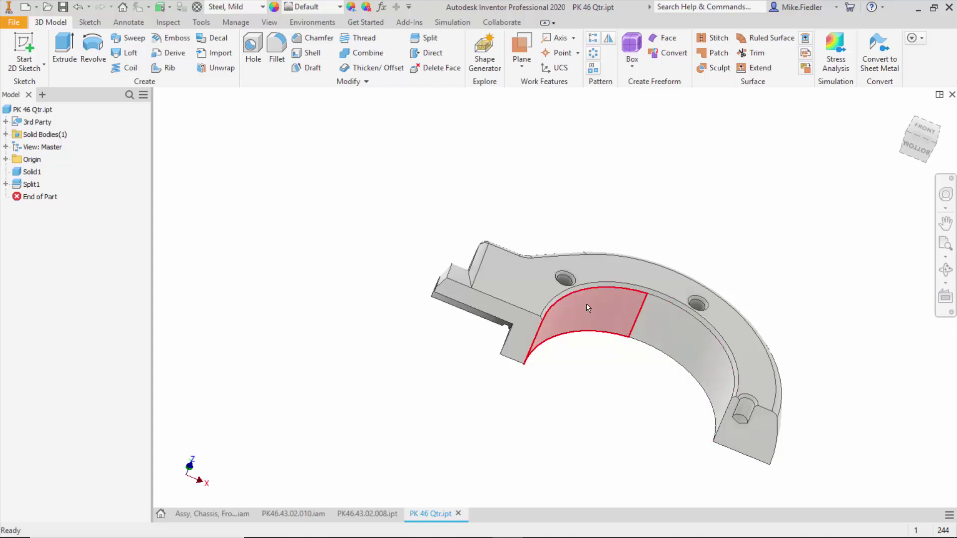
pyautogui.moveTo(587, 304)
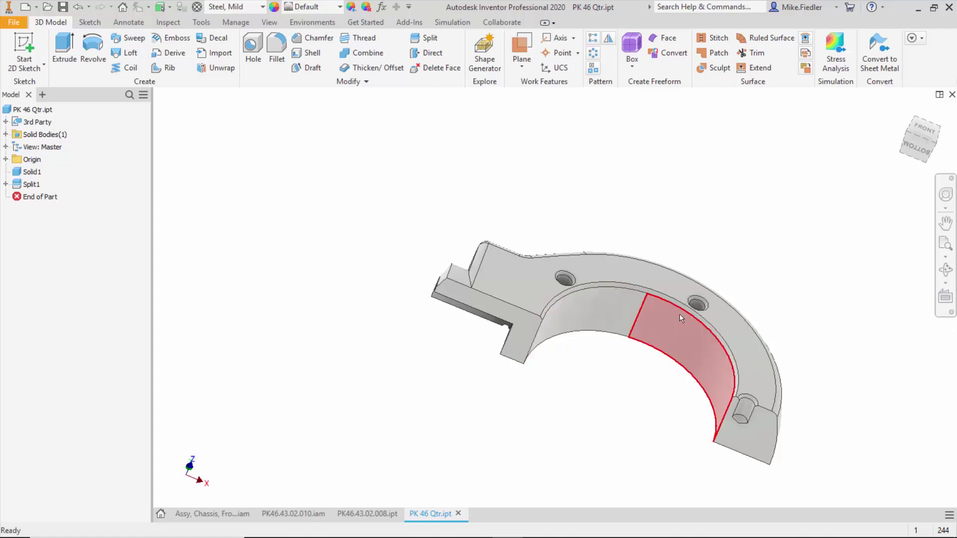
pyautogui.moveTo(680, 314)
pyautogui.moveTo(661, 329)
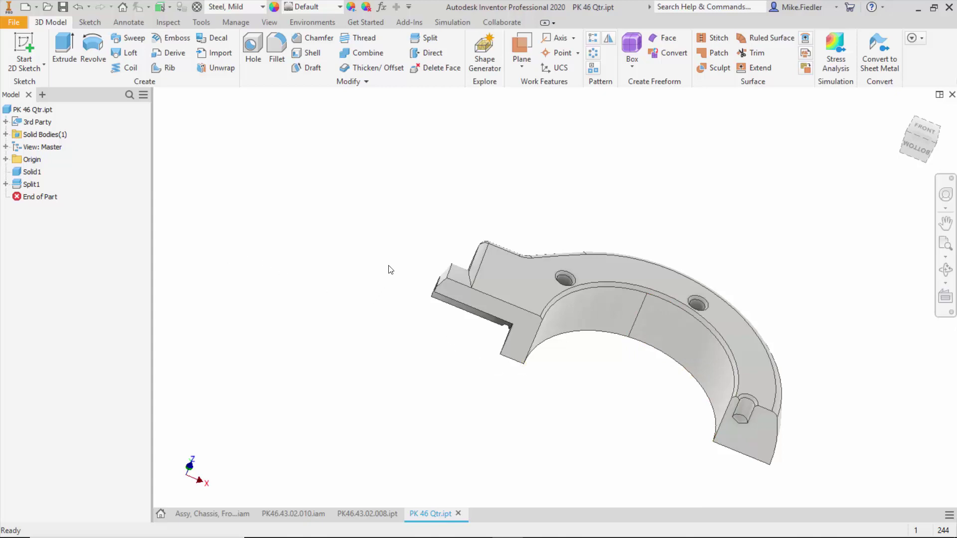
pyautogui.moveTo(399, 265)
pyautogui.keyDown('shift'); pyautogui.mouseDown(button='middle')
pyautogui.moveTo(404, 218)
pyautogui.moveTo(385, 265)
pyautogui.mouseUp(button='middle'); pyautogui.keyUp('shift')
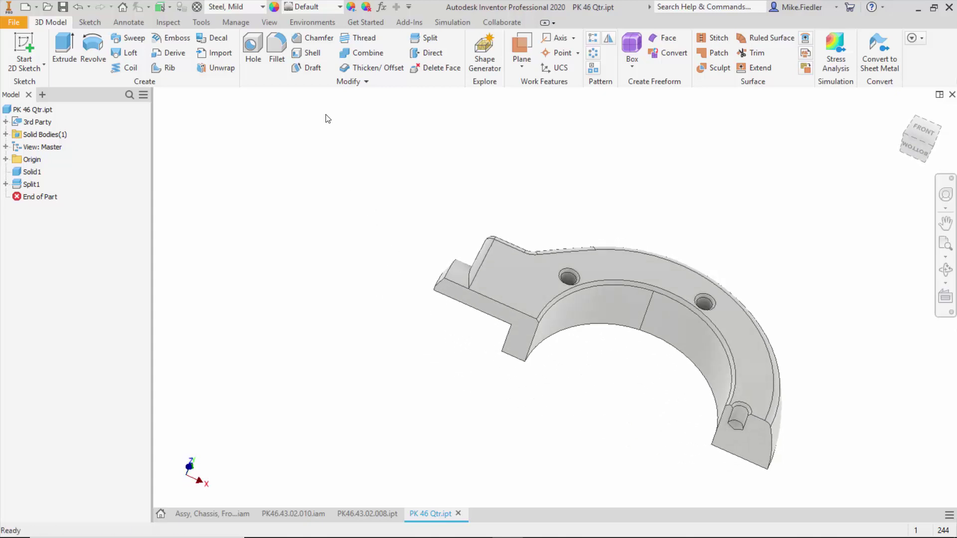
# - Enter the Autodesk Inventor Nastran environment and generate the bracket's finite-element mesh
pyautogui.click(321, 25)
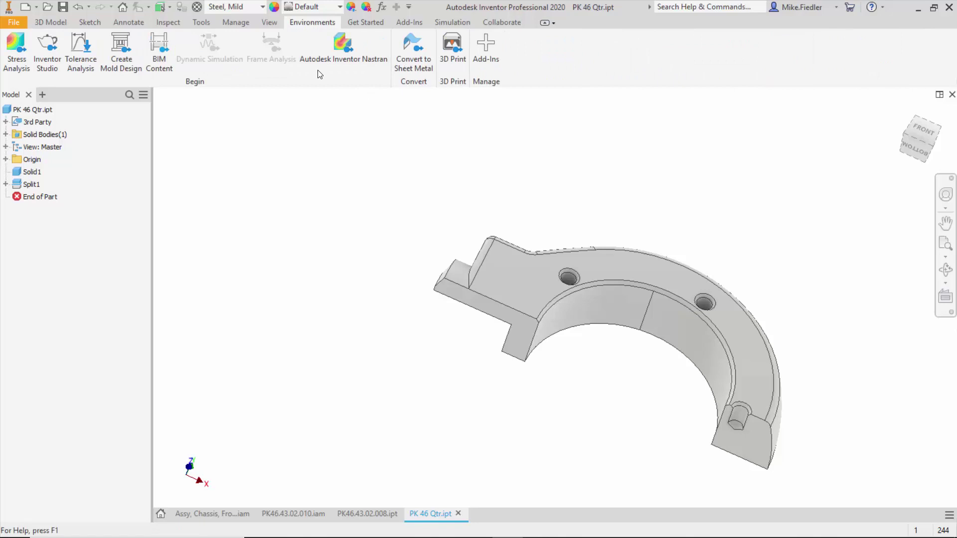
pyautogui.click(351, 62)
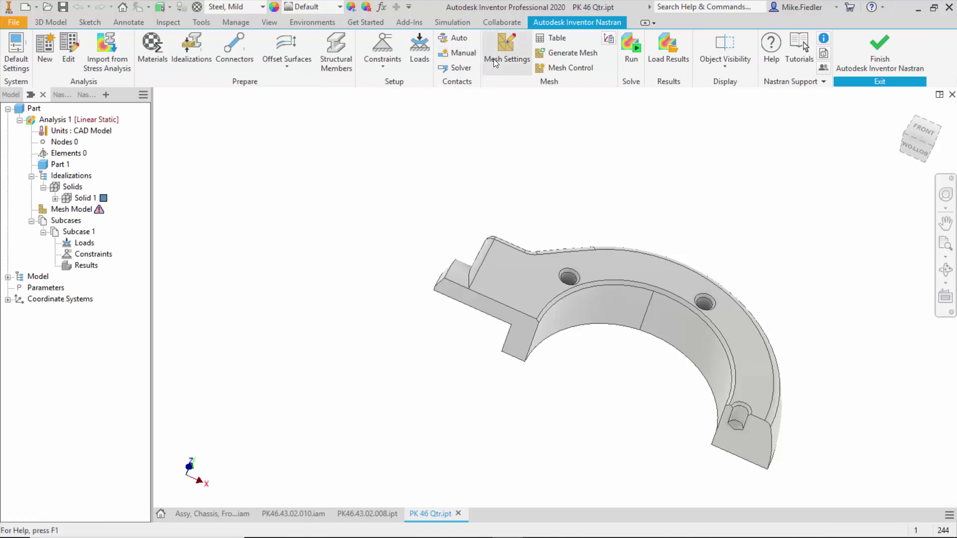
pyautogui.click(543, 55)
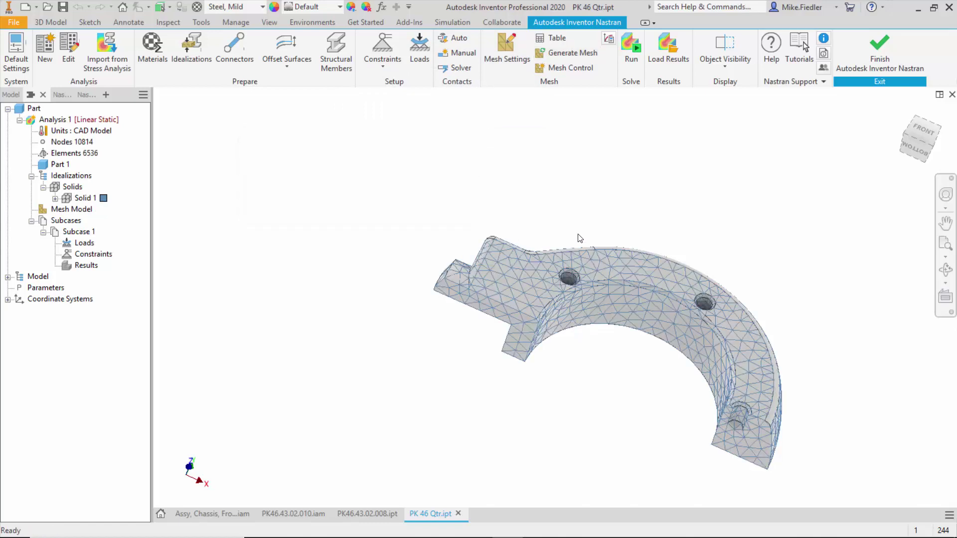
# - Inspect the 10814-node, 6536-element mesh around the holes, ending in the front view
pyautogui.moveTo(583, 226)
pyautogui.keyDown('shift'); pyautogui.mouseDown(button='middle')
pyautogui.moveTo(573, 249)
pyautogui.moveTo(628, 253)
pyautogui.moveTo(576, 216)
pyautogui.moveTo(566, 225)
pyautogui.mouseUp(button='middle'); pyautogui.keyUp('shift')
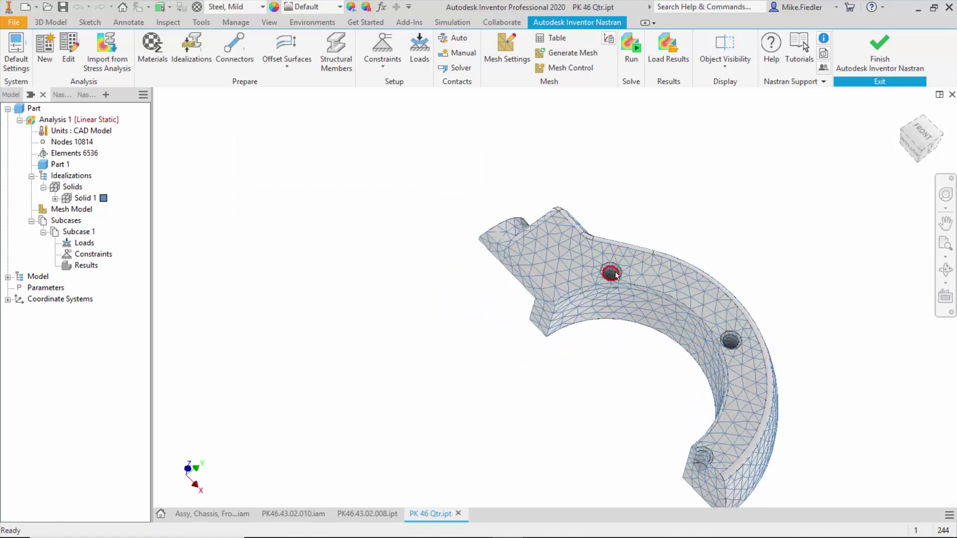
pyautogui.scroll(-3, 617, 274)
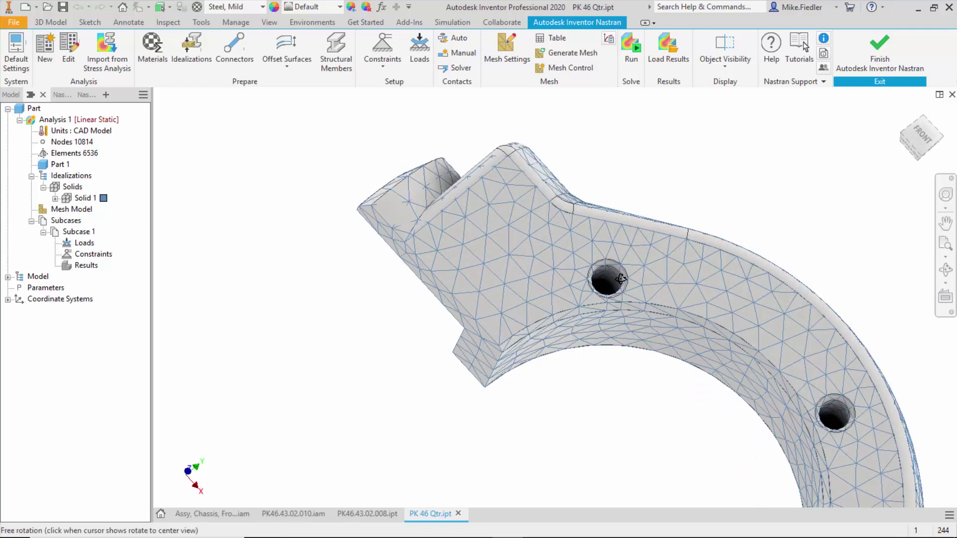
pyautogui.scroll(2, 618, 280)
pyautogui.scroll(-5, 616, 299)
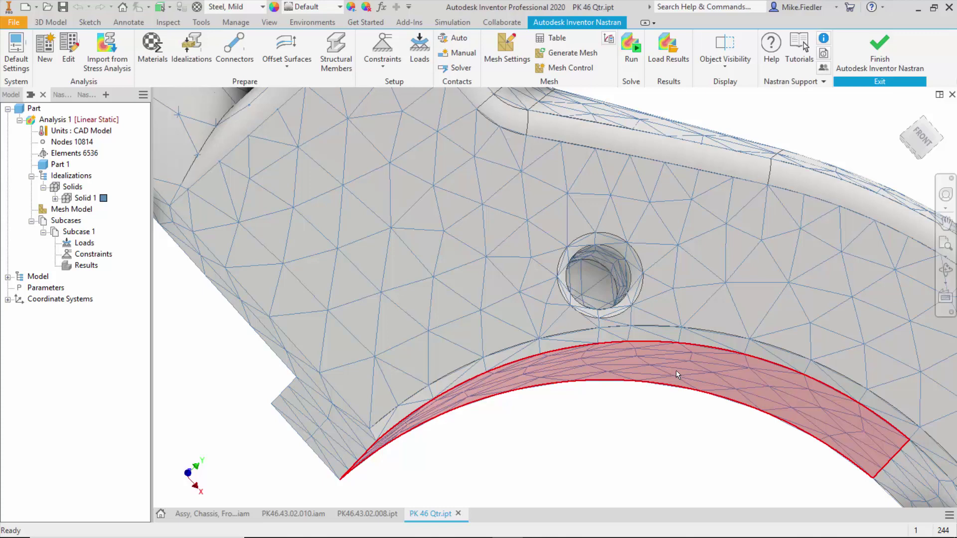
pyautogui.scroll(-5, 607, 319)
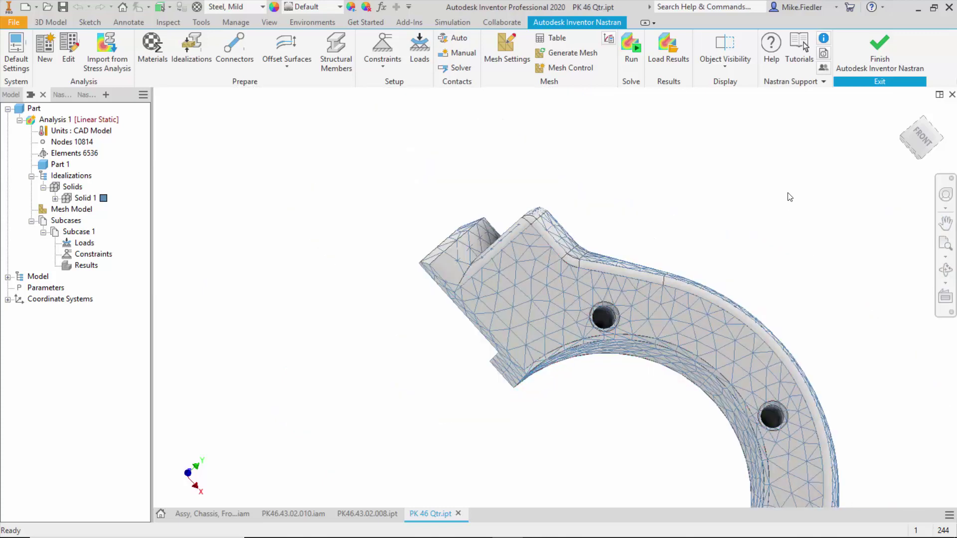
pyautogui.click(926, 134)
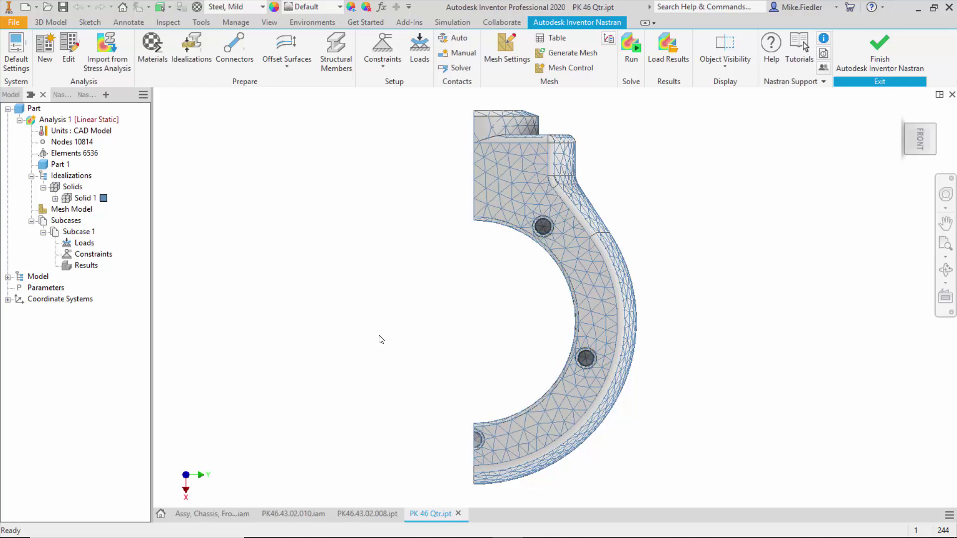
pyautogui.keyDown('shift'); pyautogui.moveTo(381, 337); pyautogui.dragTo(597, 199, button='middle'); pyautogui.keyUp('shift')
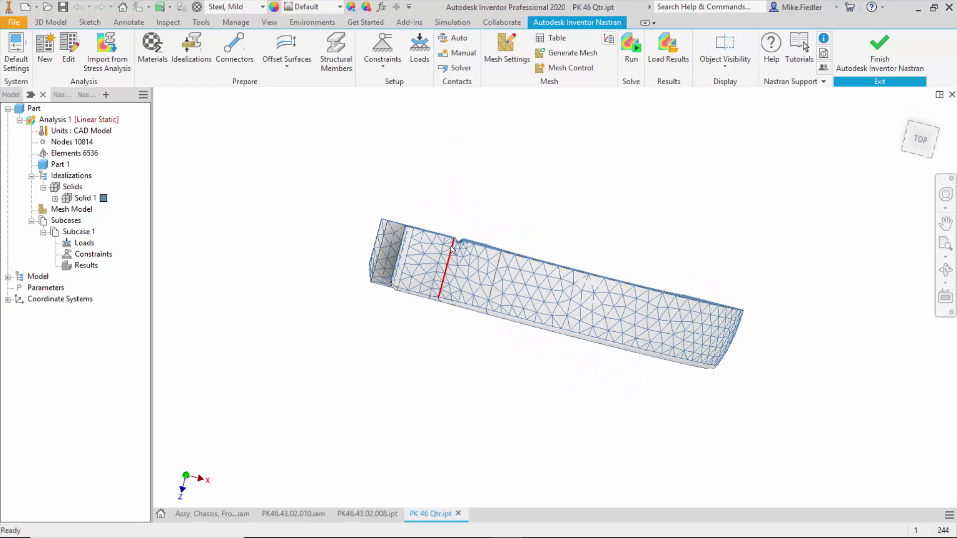
pyautogui.keyDown('shift'); pyautogui.moveTo(521, 218); pyautogui.dragTo(487, 299, button='middle'); pyautogui.keyUp('shift')
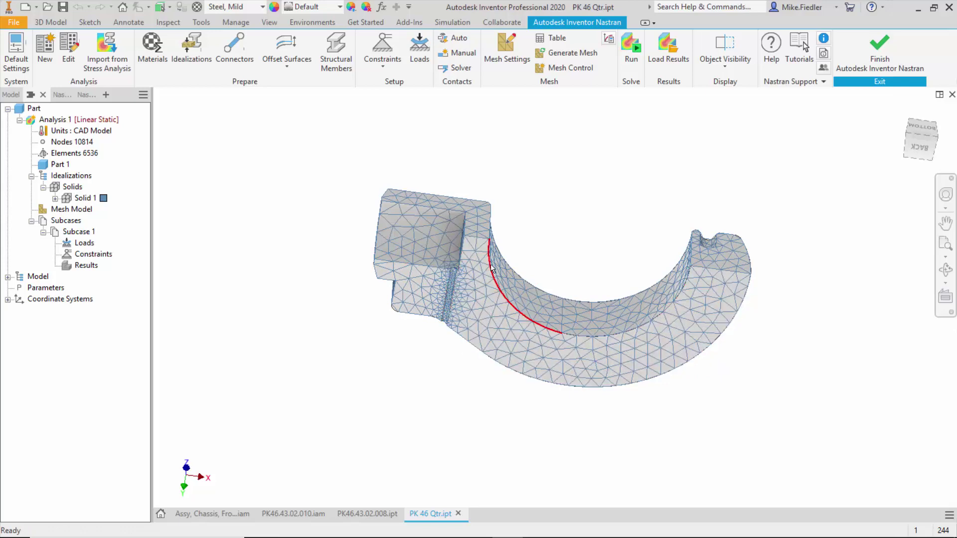
pyautogui.keyDown('shift'); pyautogui.moveTo(490, 269); pyautogui.dragTo(547, 362, button='middle'); pyautogui.keyUp('shift')
pyautogui.press('pageup')
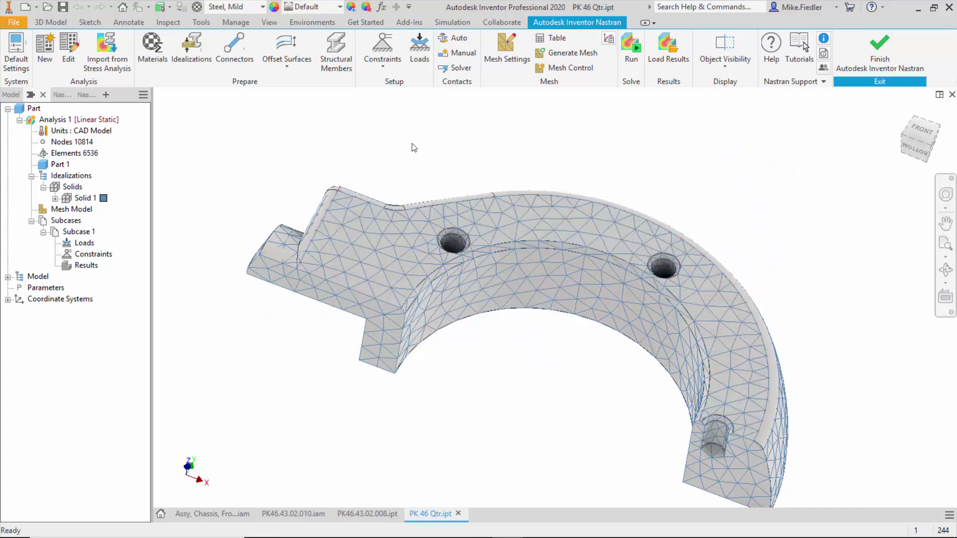
pyautogui.keyDown('shift'); pyautogui.moveTo(495, 258); pyautogui.dragTo(514, 208, button='middle'); pyautogui.keyUp('shift')
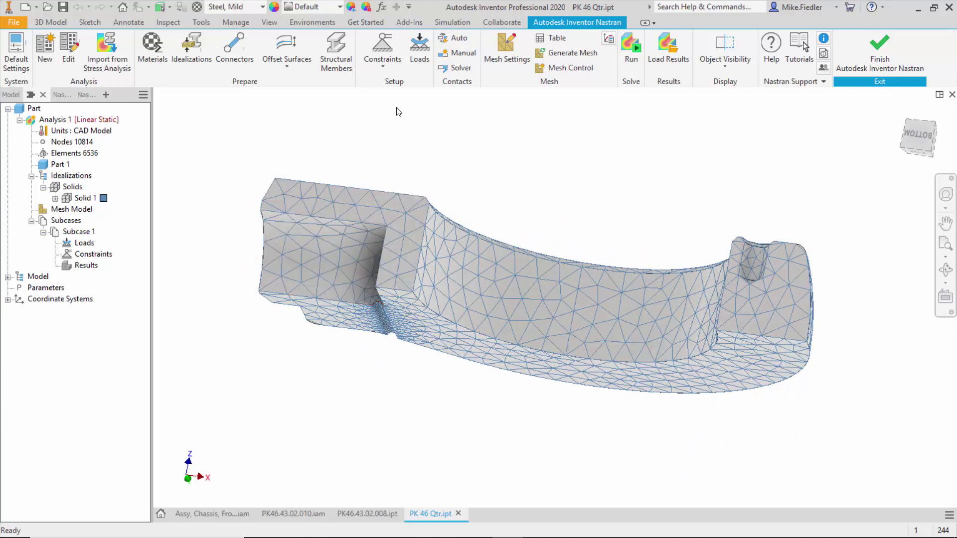
pyautogui.click(385, 50)
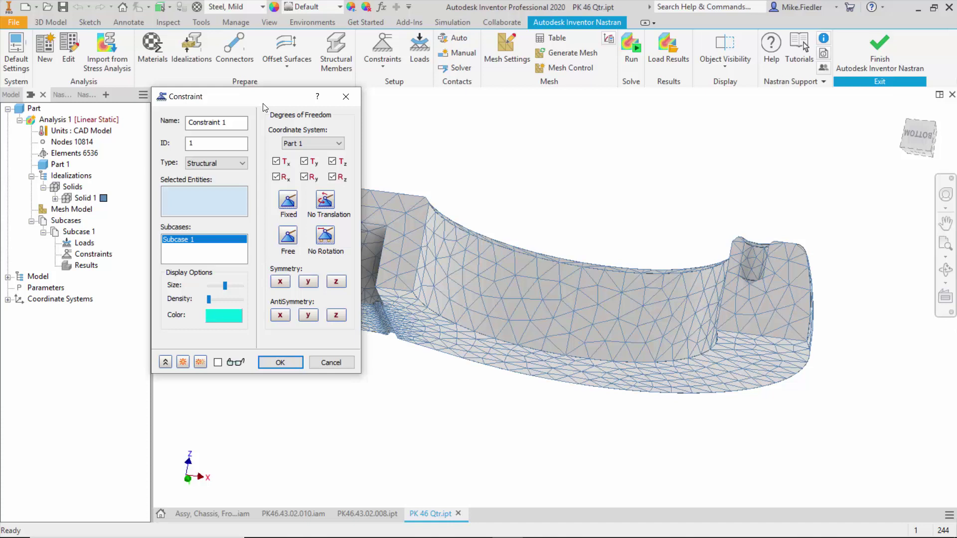
pyautogui.moveTo(265, 97); pyautogui.dragTo(186, 118)
pyautogui.click(318, 257)
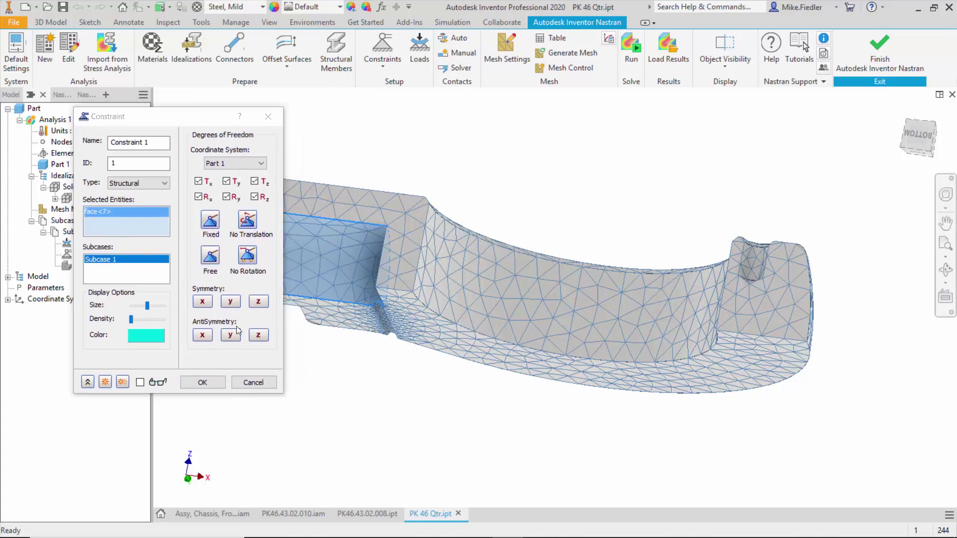
pyautogui.click(199, 364)
pyautogui.press('Return')
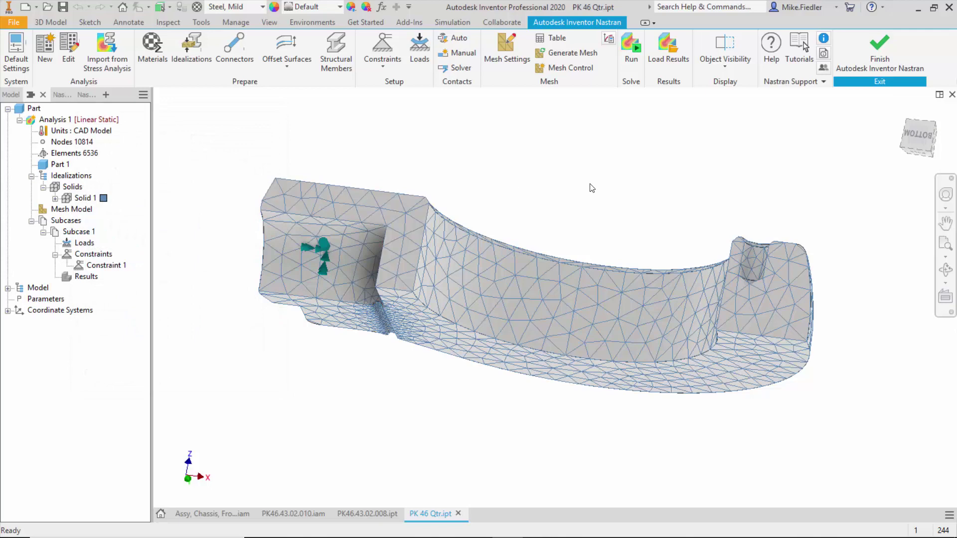
pyautogui.keyDown('shift'); pyautogui.moveTo(590, 184); pyautogui.dragTo(551, 220, button='middle'); pyautogui.keyUp('shift')
pyautogui.scroll(3, 545, 254)
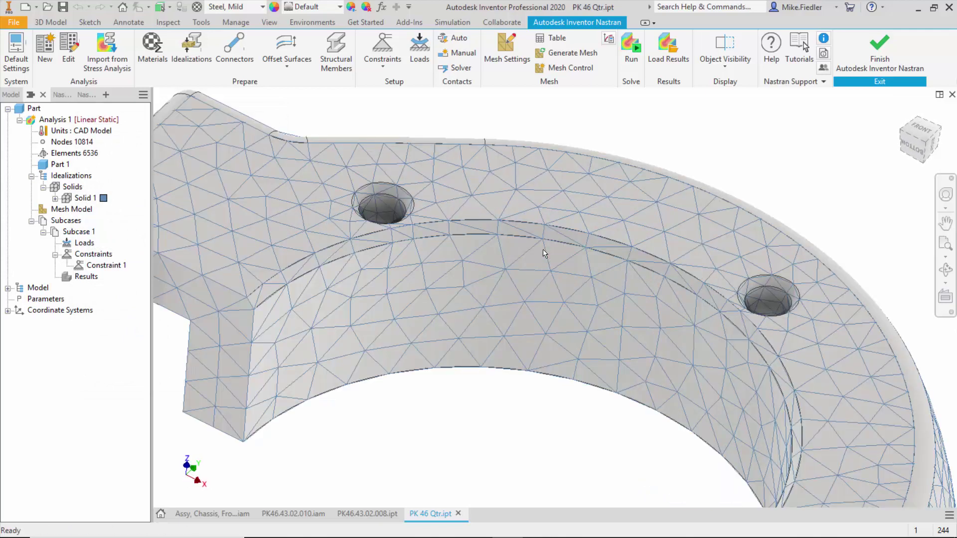
pyautogui.scroll(-4, 544, 253)
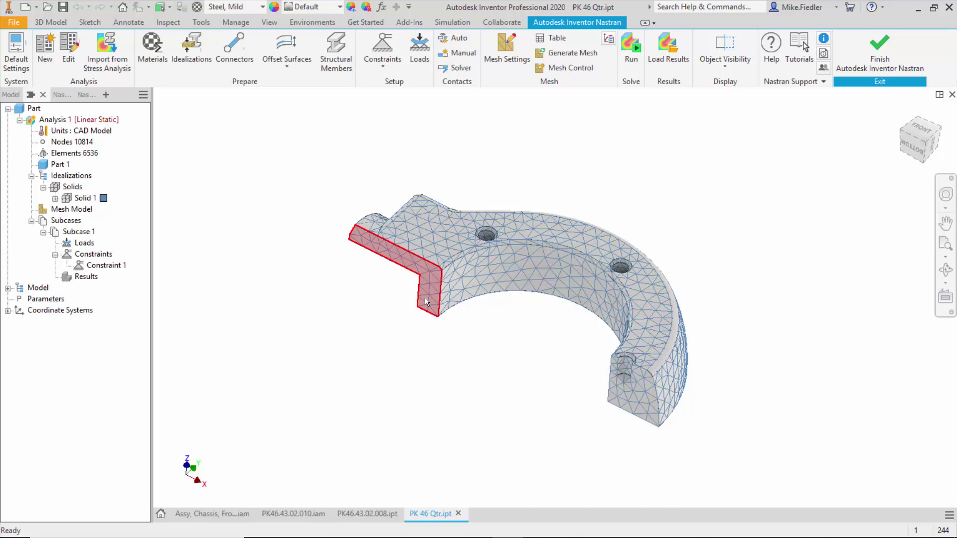
pyautogui.moveTo(425, 297)
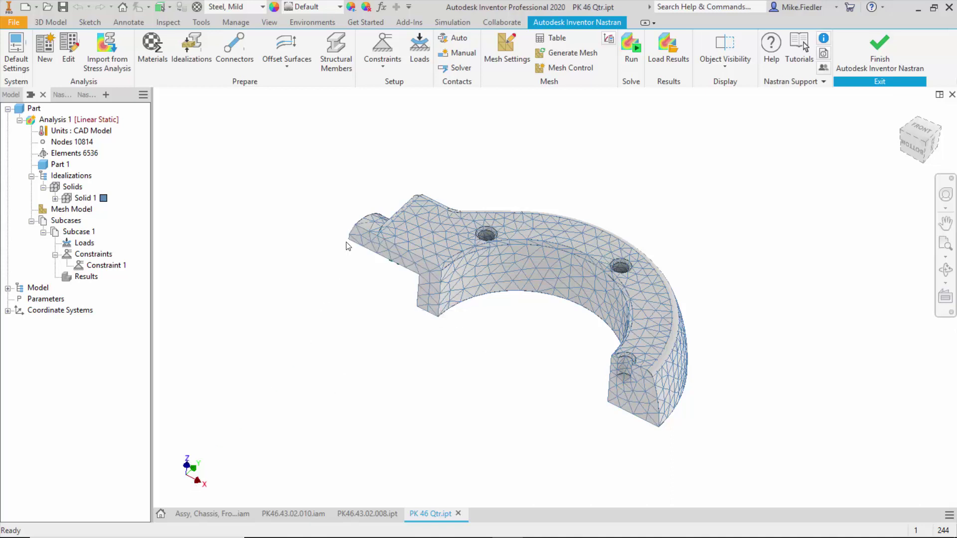
# - Constrain both cut end faces with Symmetry y and name the constraint Y Symm
pyautogui.click(381, 47)
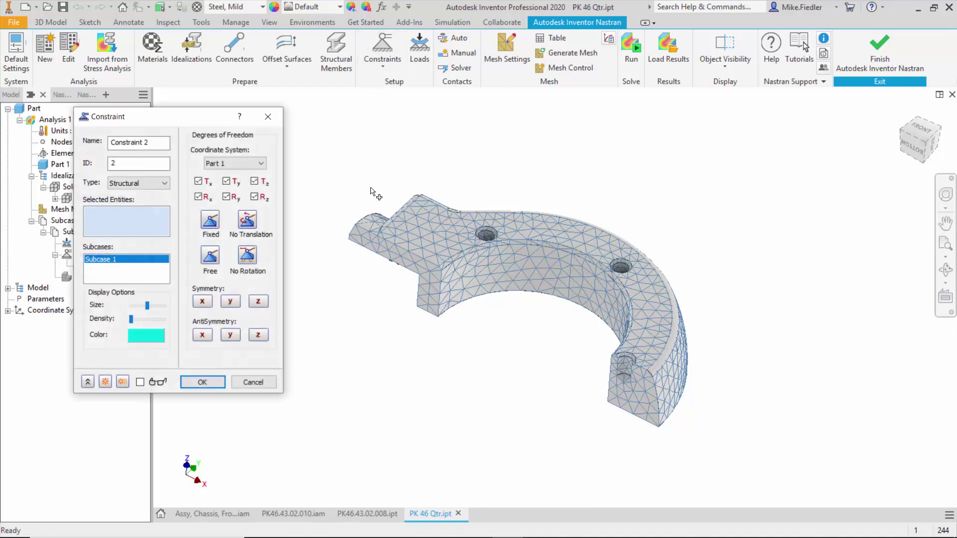
pyautogui.click(414, 262)
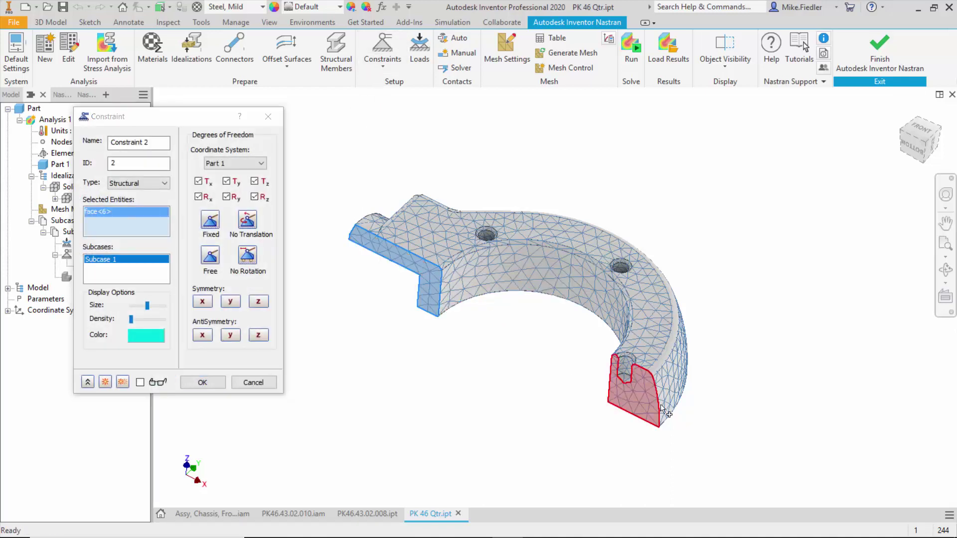
pyautogui.click(638, 392)
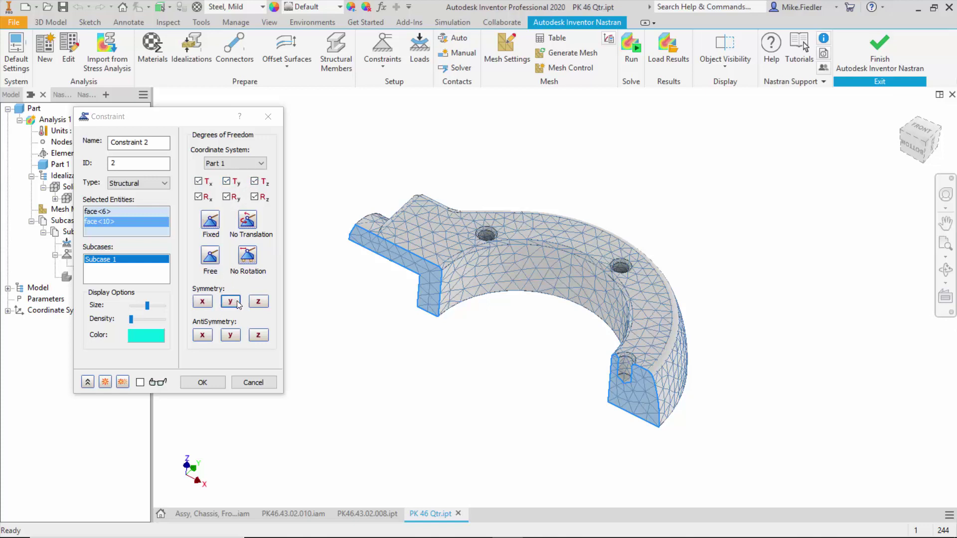
pyautogui.click(259, 303)
pyautogui.click(230, 302)
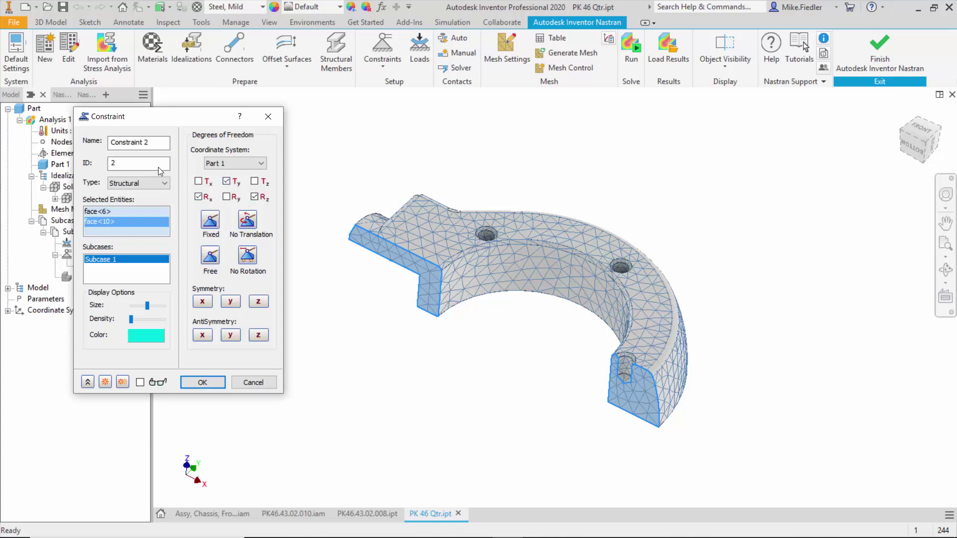
pyautogui.moveTo(164, 142); pyautogui.dragTo(48, 144)
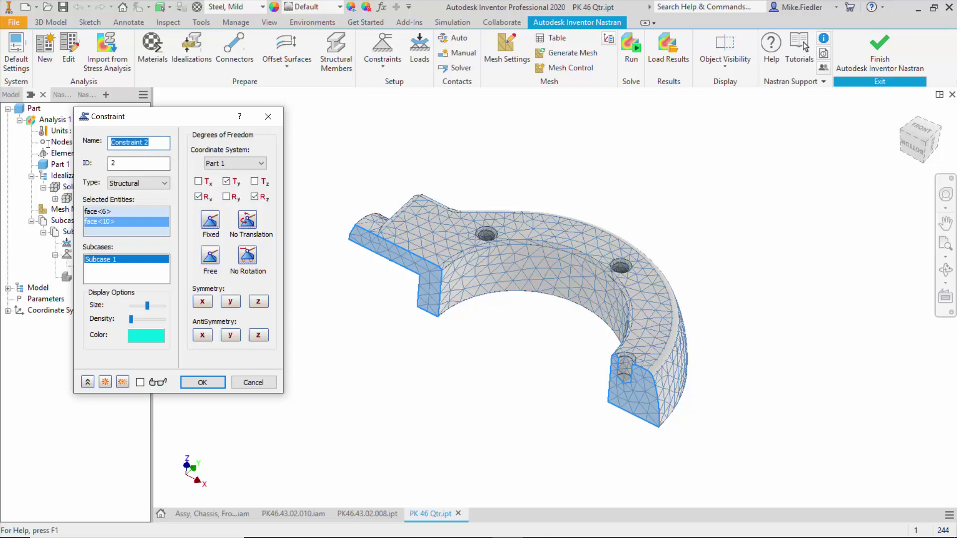
pyautogui.write('Y Symm')
pyautogui.click(202, 379)
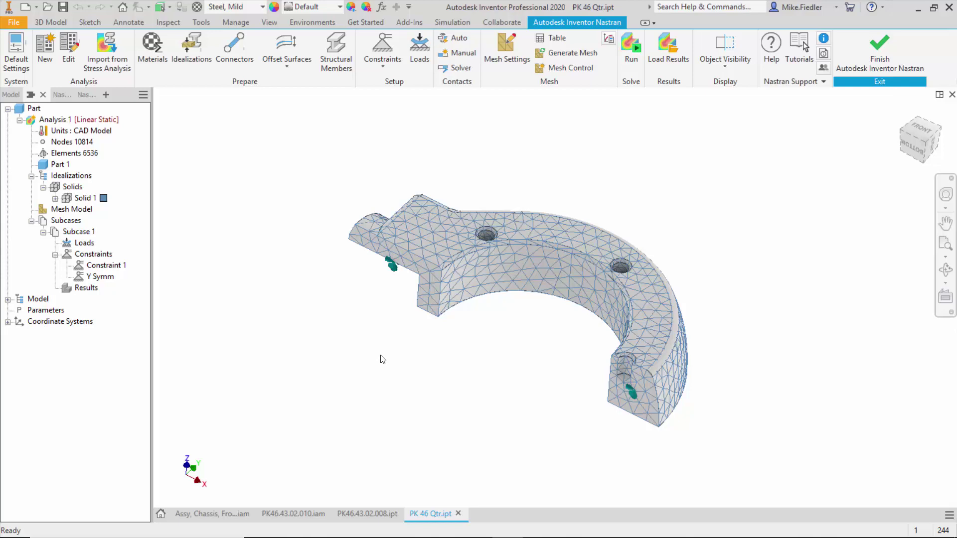
# - Apply Symmetry z to the two flat bottom faces as Constraint 3
pyautogui.keyDown('shift'); pyautogui.moveTo(388, 355); pyautogui.dragTo(404, 294, button='middle'); pyautogui.keyUp('shift')
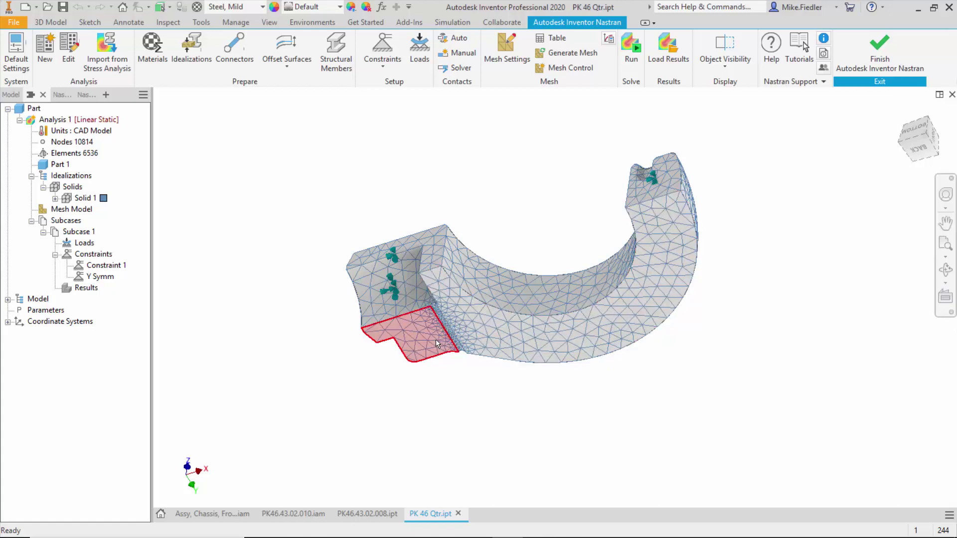
pyautogui.moveTo(503, 315)
pyautogui.keyDown('shift'); pyautogui.mouseDown(button='middle')
pyautogui.moveTo(483, 336)
pyautogui.moveTo(478, 359)
pyautogui.moveTo(498, 304)
pyautogui.moveTo(483, 357)
pyautogui.moveTo(498, 312)
pyautogui.moveTo(491, 337)
pyautogui.moveTo(493, 324)
pyautogui.mouseUp(button='middle'); pyautogui.keyUp('shift')
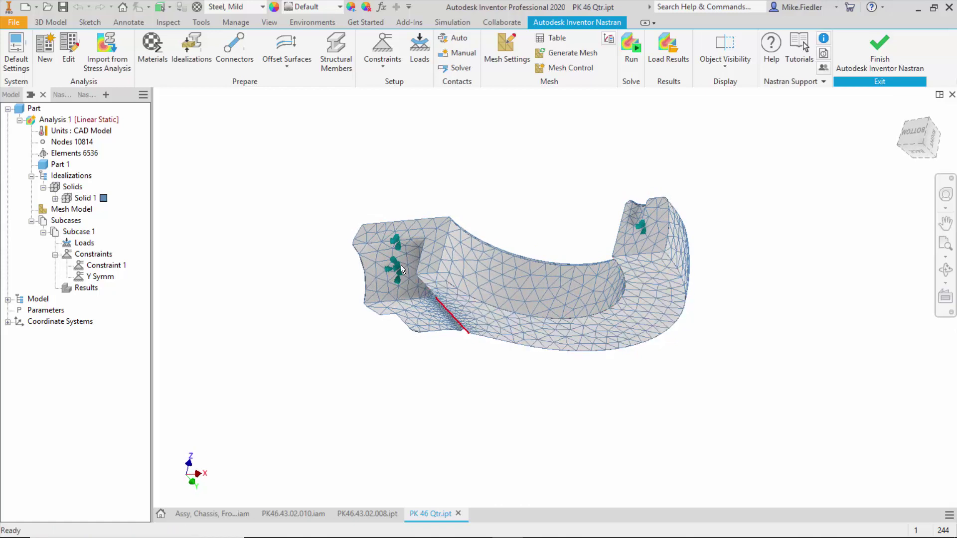
pyautogui.click(390, 50)
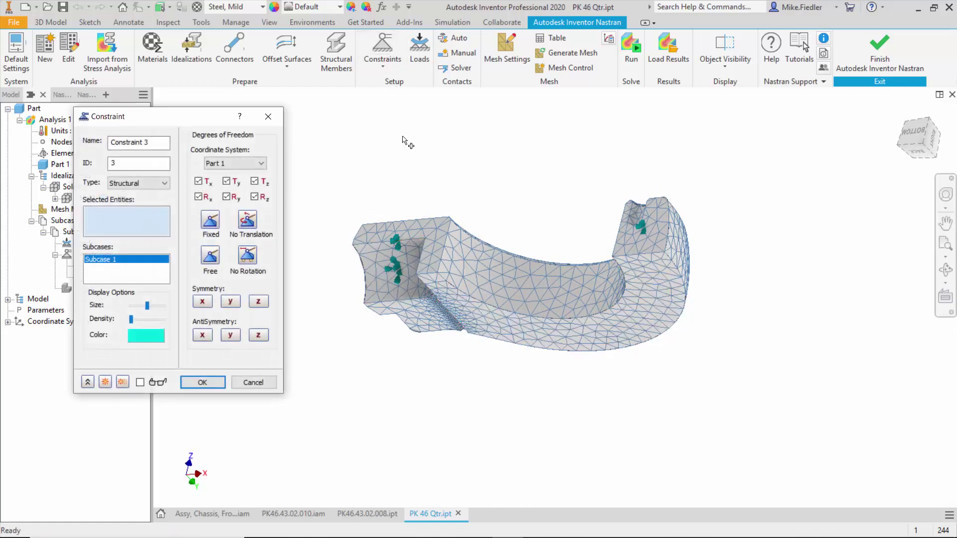
pyautogui.click(415, 317)
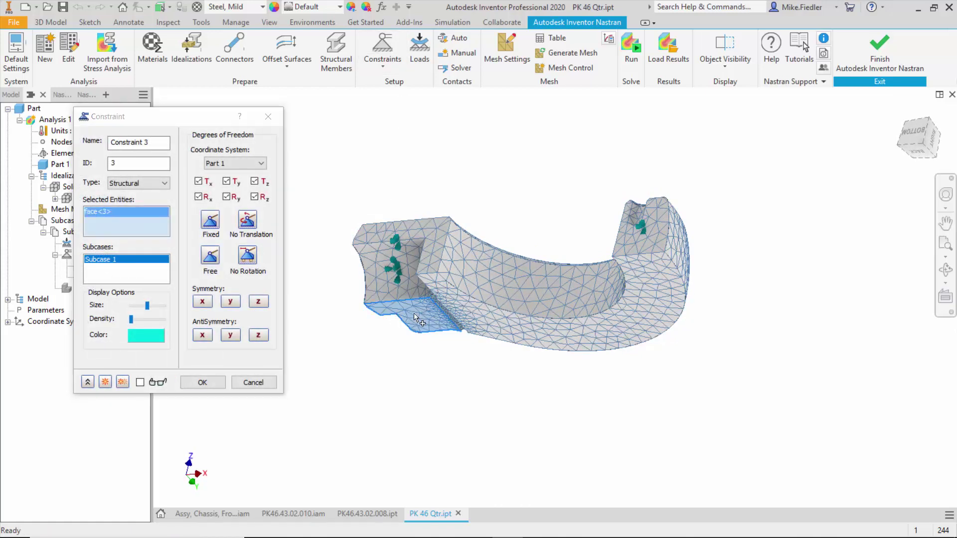
pyautogui.click(473, 316)
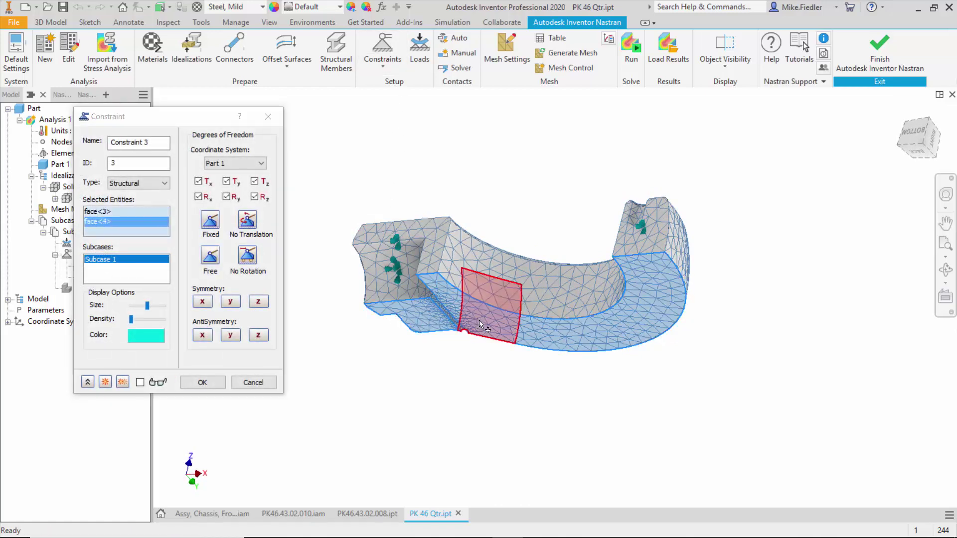
pyautogui.click(258, 301)
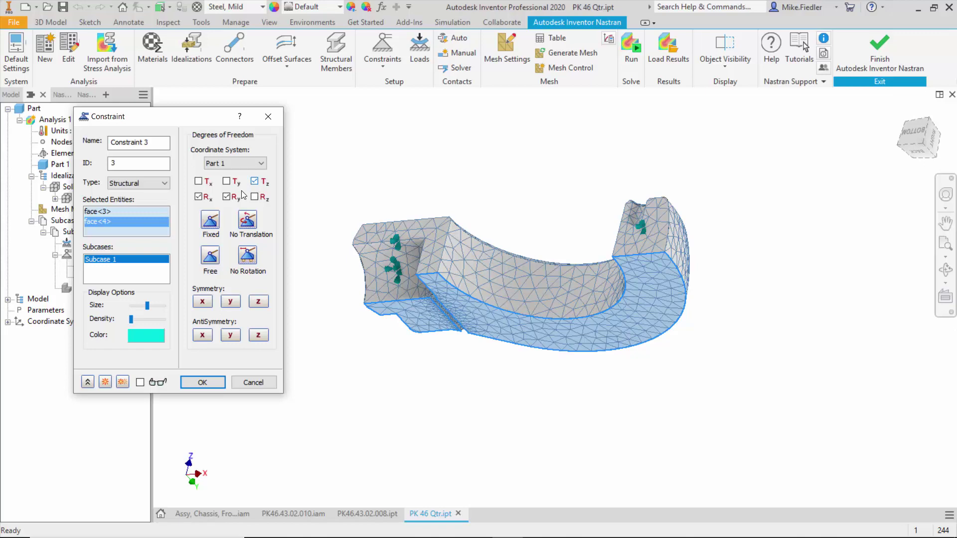
pyautogui.click(207, 384)
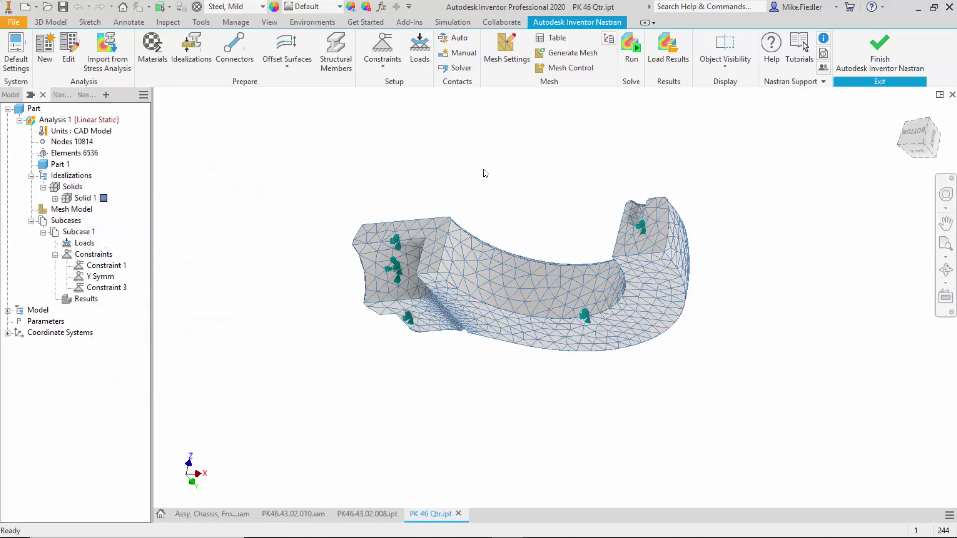
# - Orbit to an oblique front view and select the right inner curved face of the eye
pyautogui.keyDown('shift'); pyautogui.moveTo(488, 171); pyautogui.dragTo(531, 235, button='middle'); pyautogui.keyUp('shift')
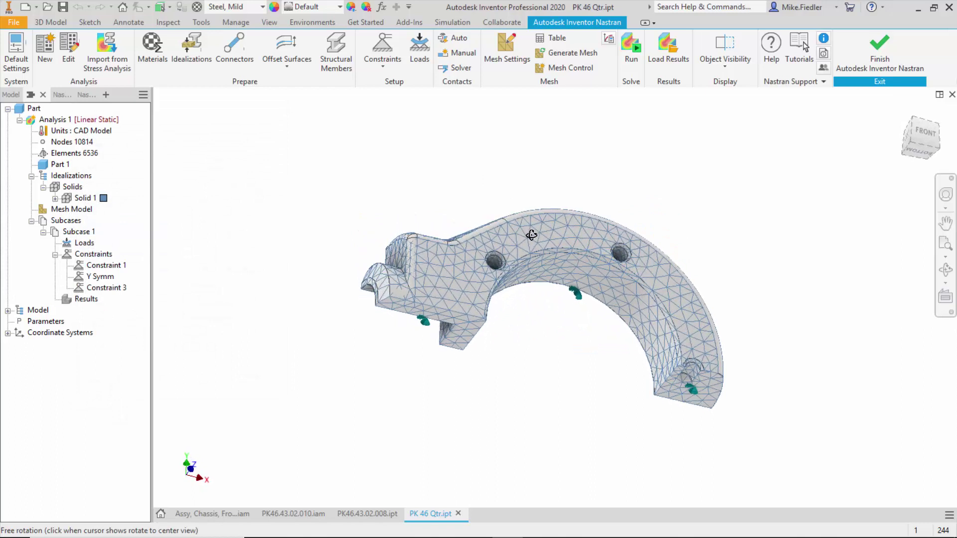
pyautogui.click(619, 298)
pyautogui.click(602, 286)
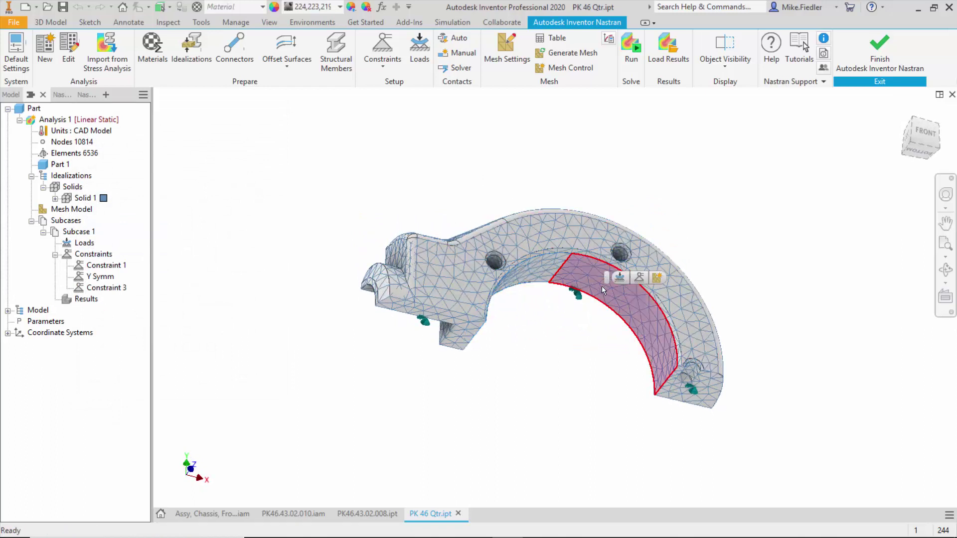
pyautogui.click(540, 269)
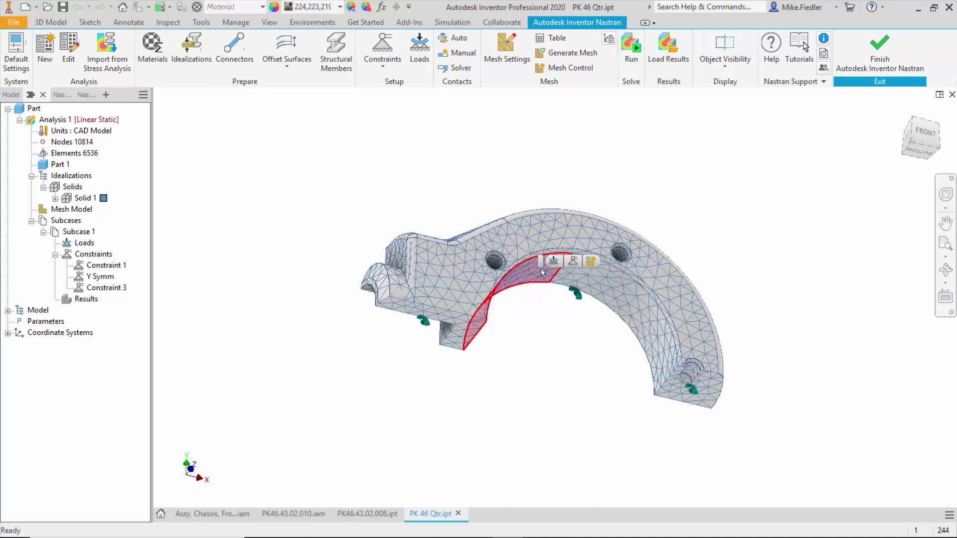
pyautogui.click(655, 340)
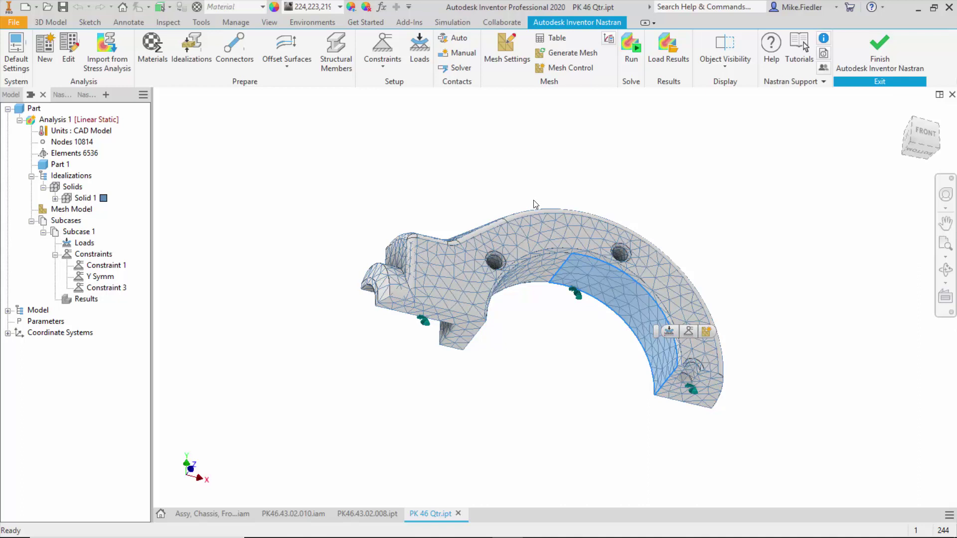
# - Create Load 1, a 44500 N Fx force on the inner eye face
pyautogui.click(418, 50)
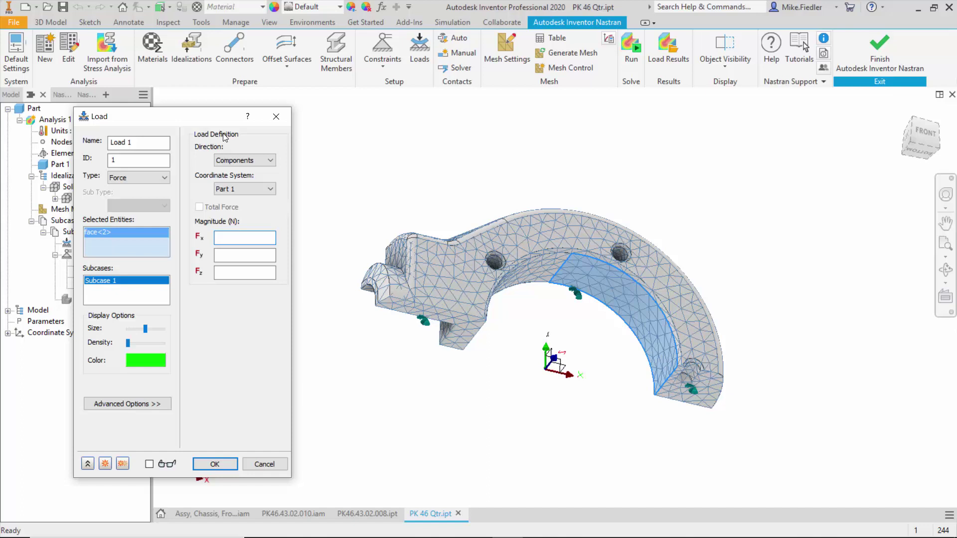
pyautogui.moveTo(212, 119); pyautogui.dragTo(247, 126)
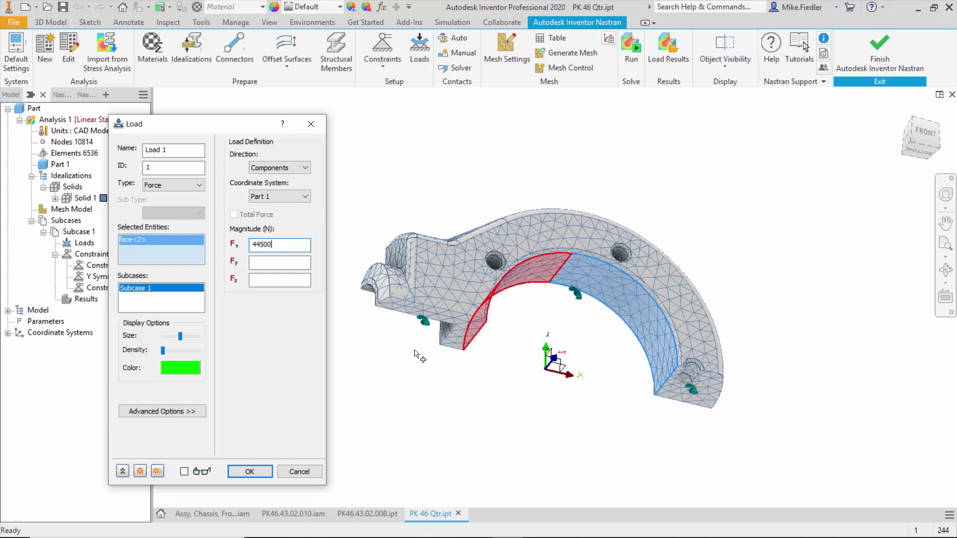
pyautogui.click(250, 471)
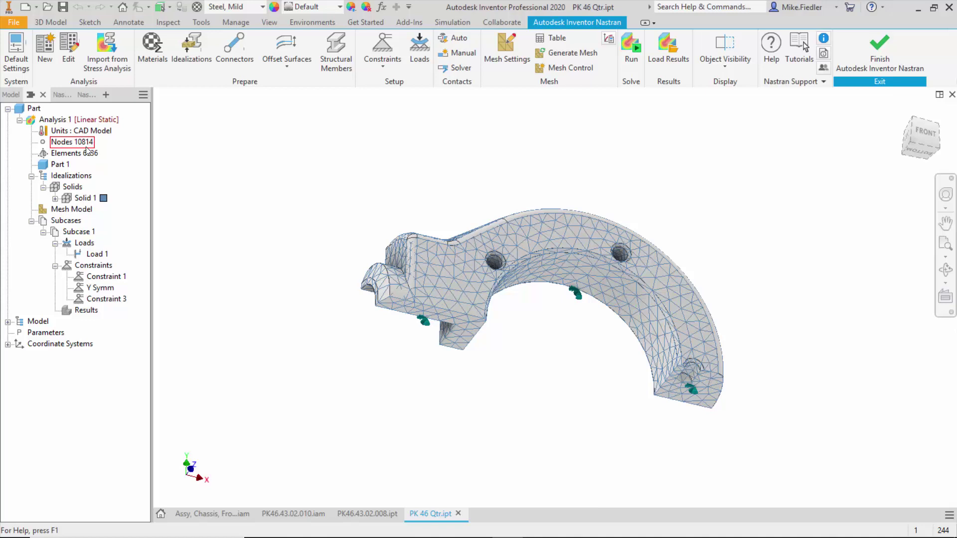
# - Run the Nastran solve on the constrained, loaded quarter bracket until the solution completes
pyautogui.click(631, 59)
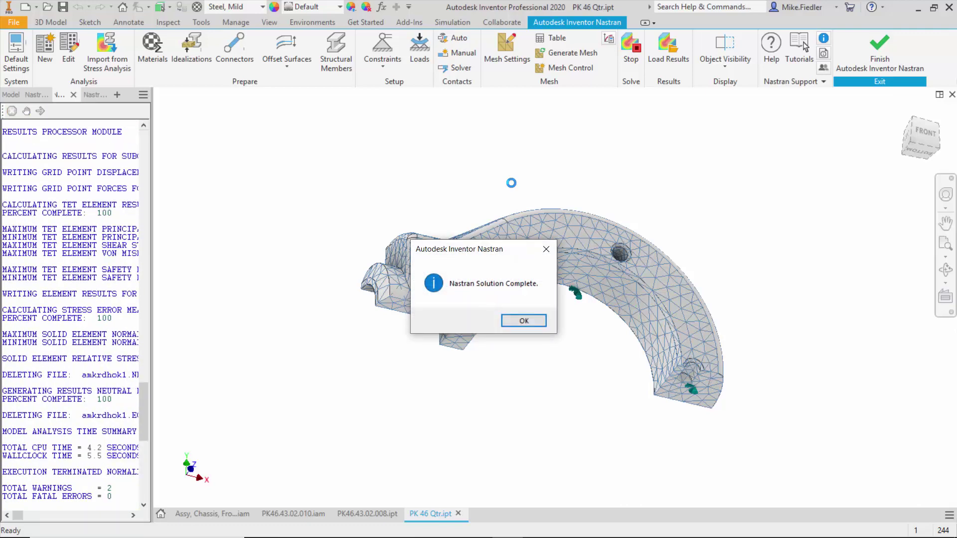
pyautogui.click(521, 324)
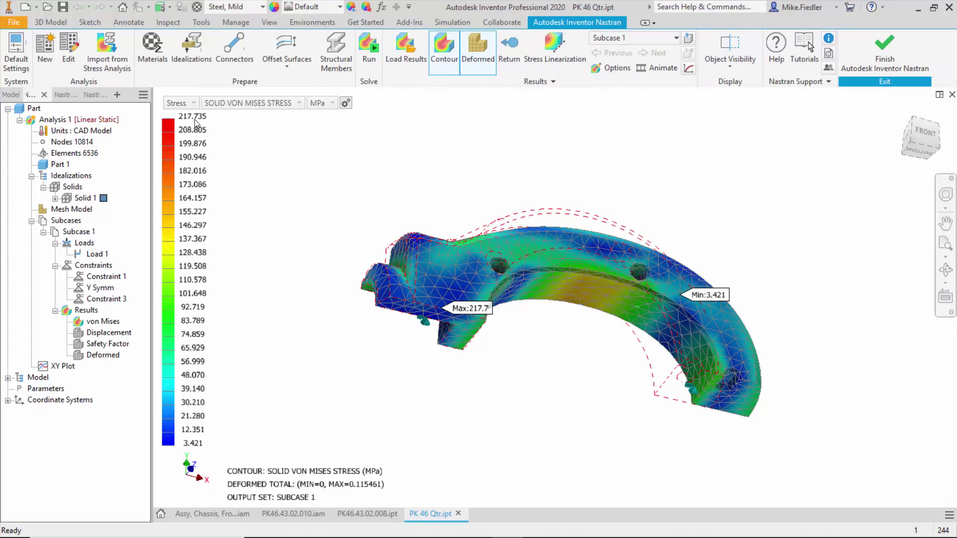
pyautogui.click(326, 105)
pyautogui.click(324, 144)
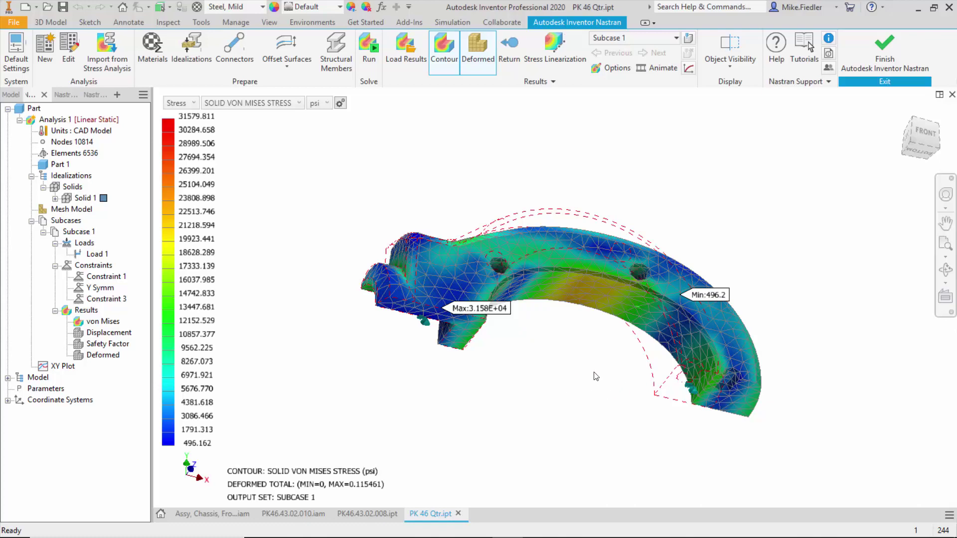
pyautogui.keyDown('shift'); pyautogui.moveTo(597, 376); pyautogui.dragTo(565, 323, button='middle'); pyautogui.keyUp('shift')
pyautogui.scroll(-1, 494, 310)
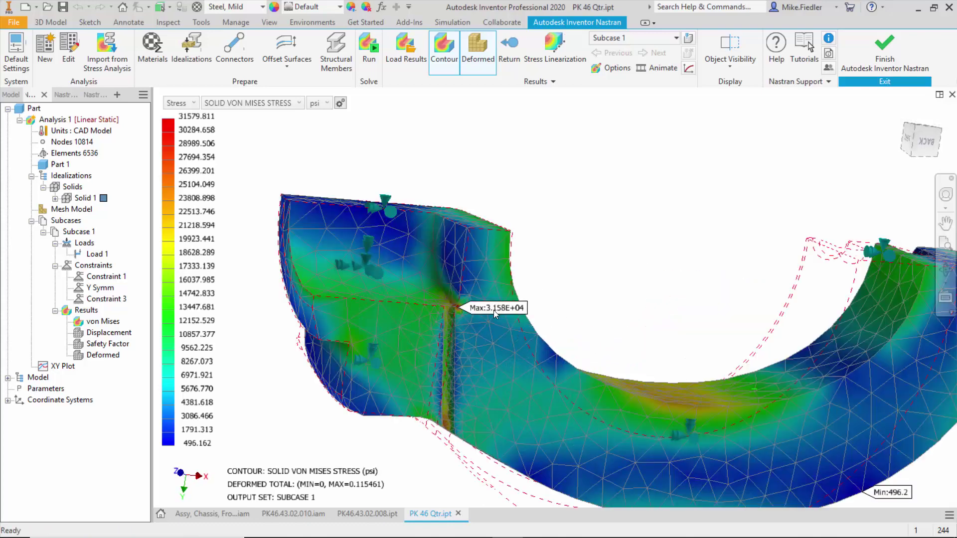
pyautogui.scroll(-4, 400, 307)
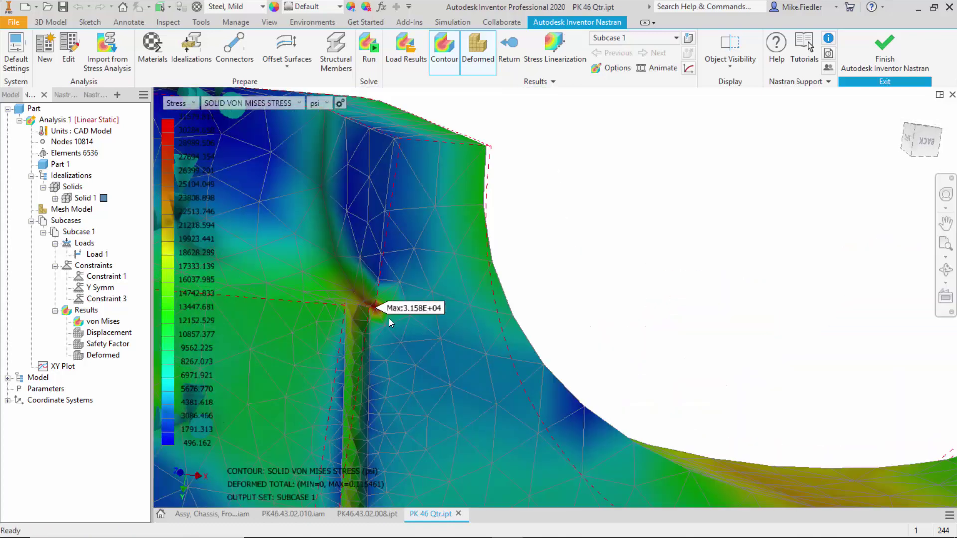
pyautogui.scroll(3, 389, 319)
pyautogui.scroll(-3, 379, 312)
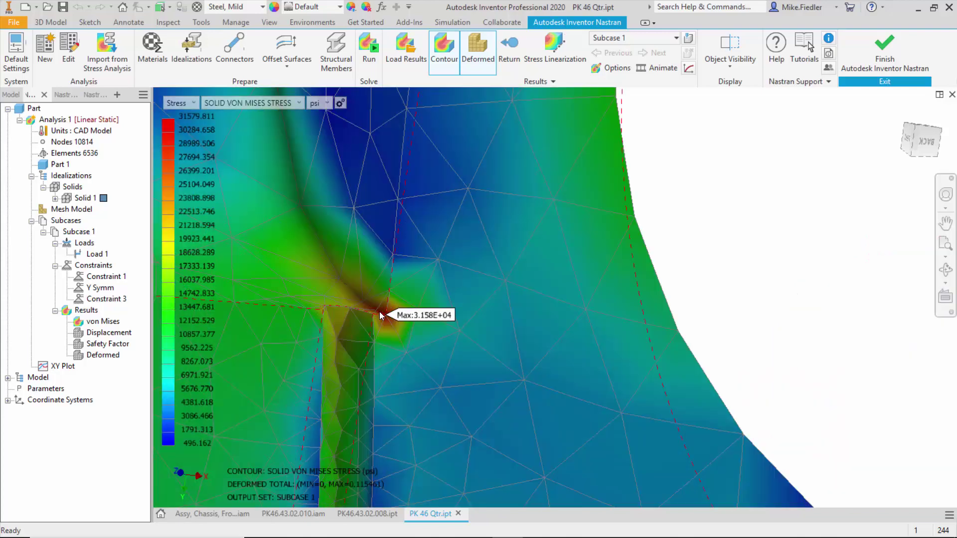
pyautogui.scroll(-1, 387, 321)
pyautogui.scroll(3, 394, 322)
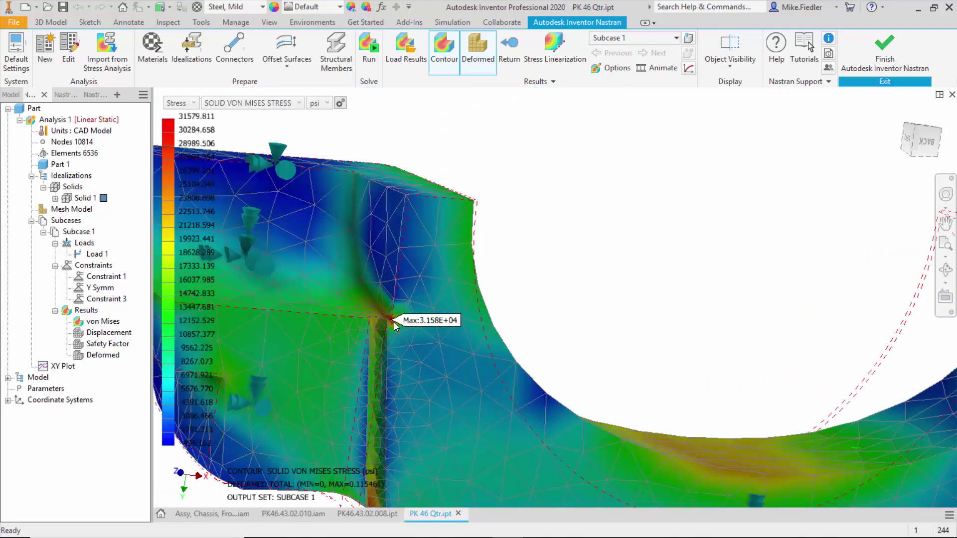
pyautogui.scroll(-1, 388, 399)
pyautogui.scroll(-2, 388, 399)
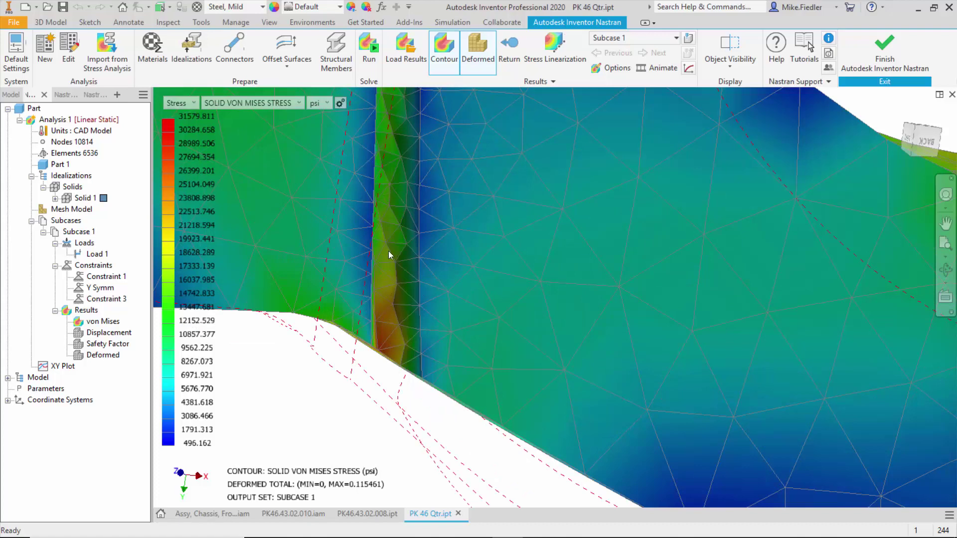
pyautogui.scroll(3, 396, 289)
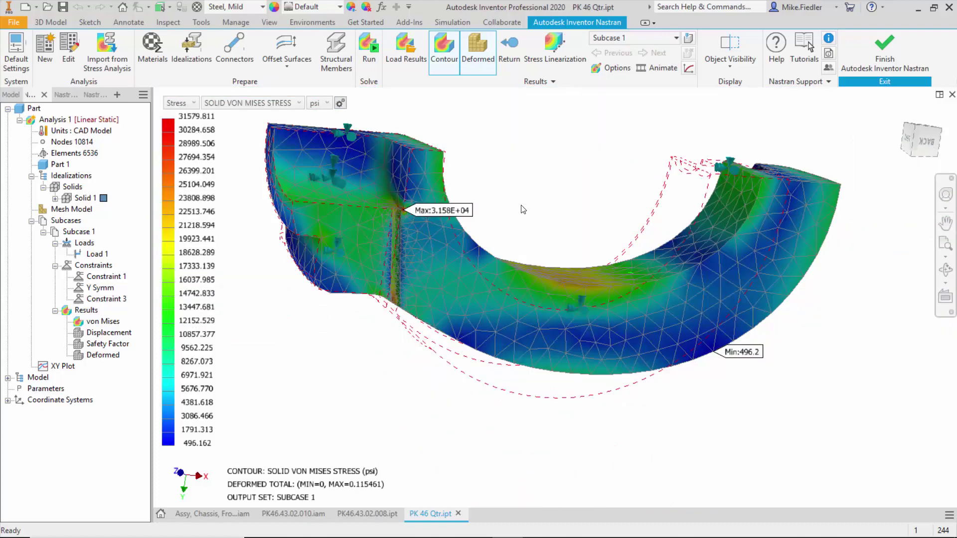
pyautogui.moveTo(539, 202); pyautogui.dragTo(419, 336)
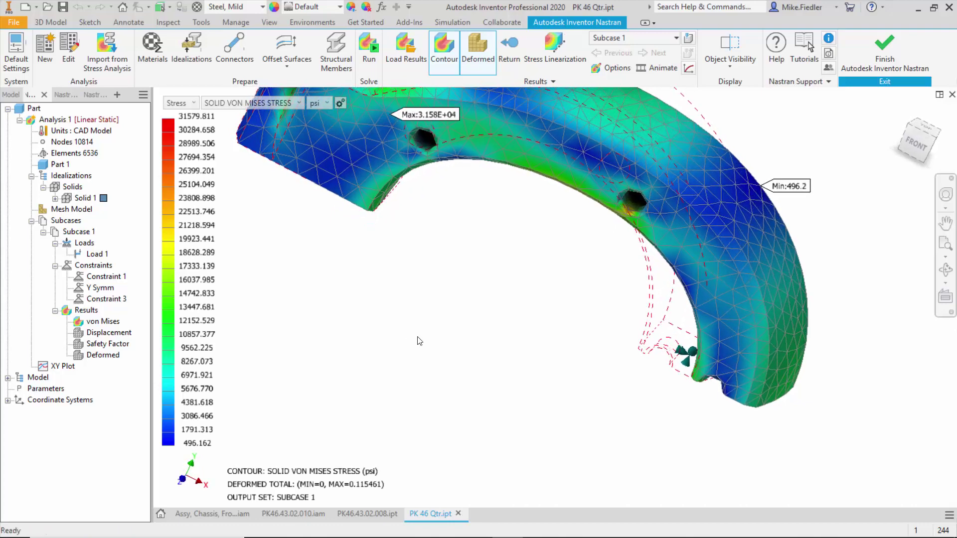
# - Turn the bracket to an isometric view and exit the von Mises results back to setup
pyautogui.press('Escape')
pyautogui.click(917, 148)
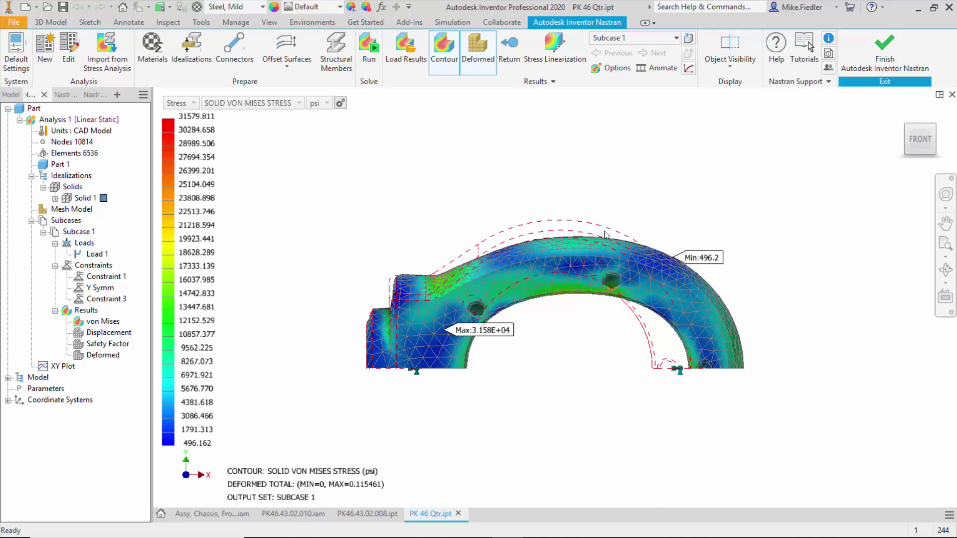
pyautogui.keyDown('shift'); pyautogui.moveTo(567, 297); pyautogui.dragTo(534, 254, button='middle'); pyautogui.keyUp('shift')
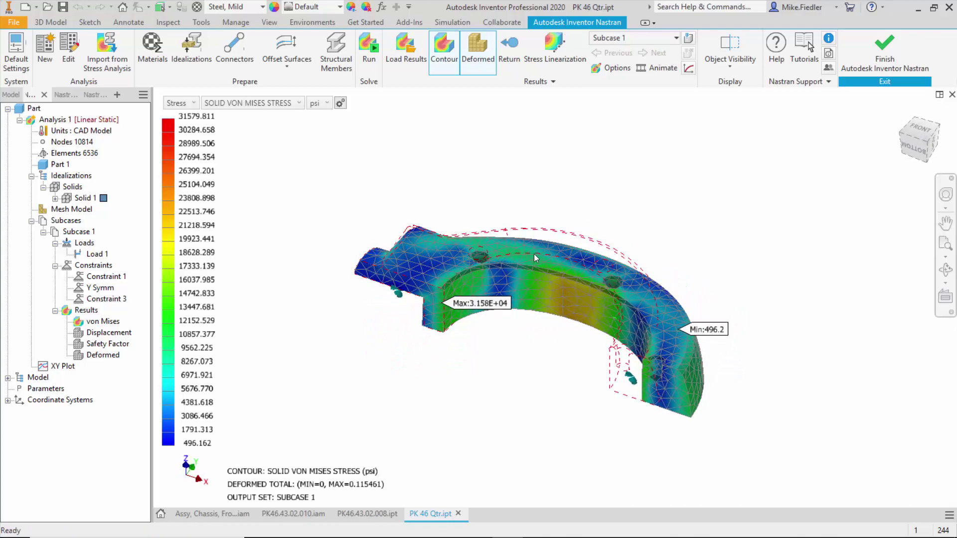
pyautogui.click(509, 55)
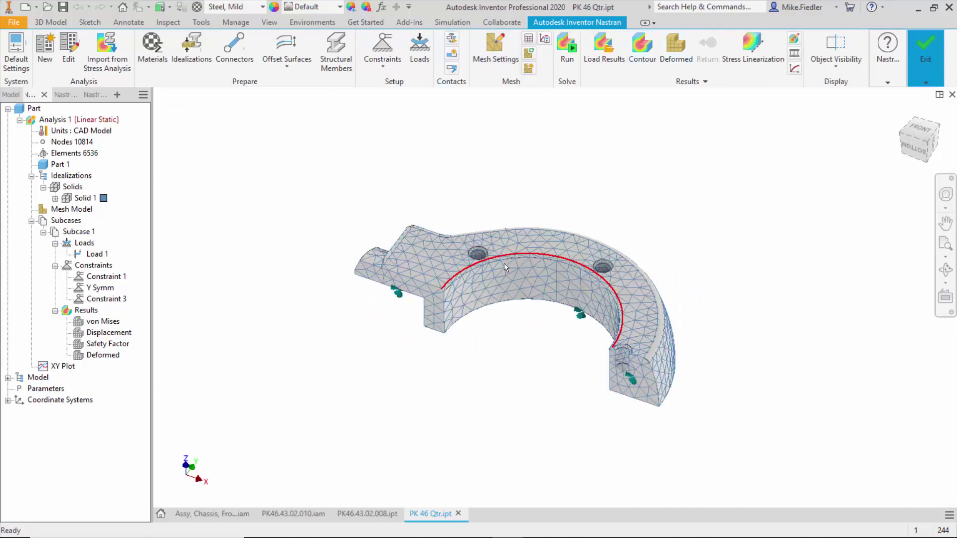
# - Remesh with 5 mm element size, giving 28714 parabolic elements and 43837 nodes
pyautogui.click(494, 56)
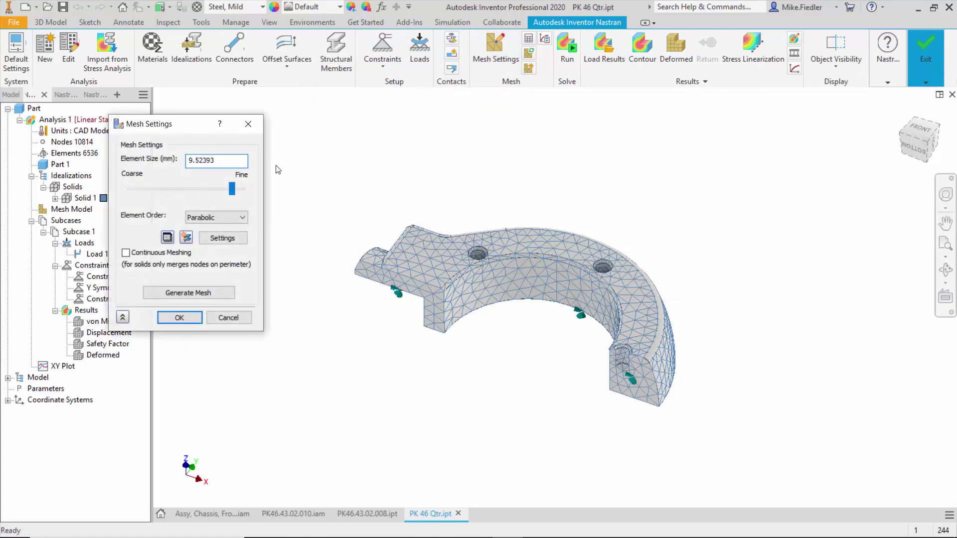
pyautogui.doubleClick(229, 160)
pyautogui.write('5')
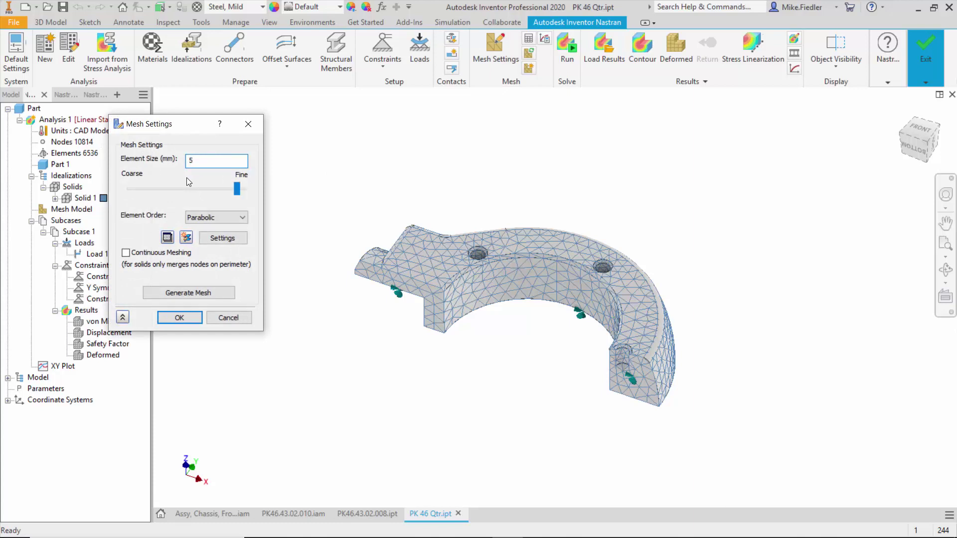
pyautogui.click(200, 294)
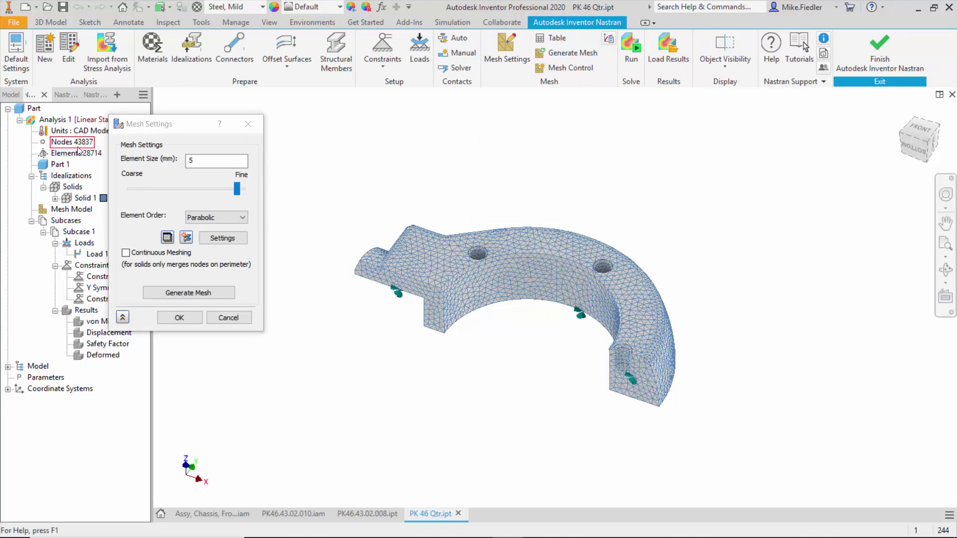
pyautogui.click(180, 318)
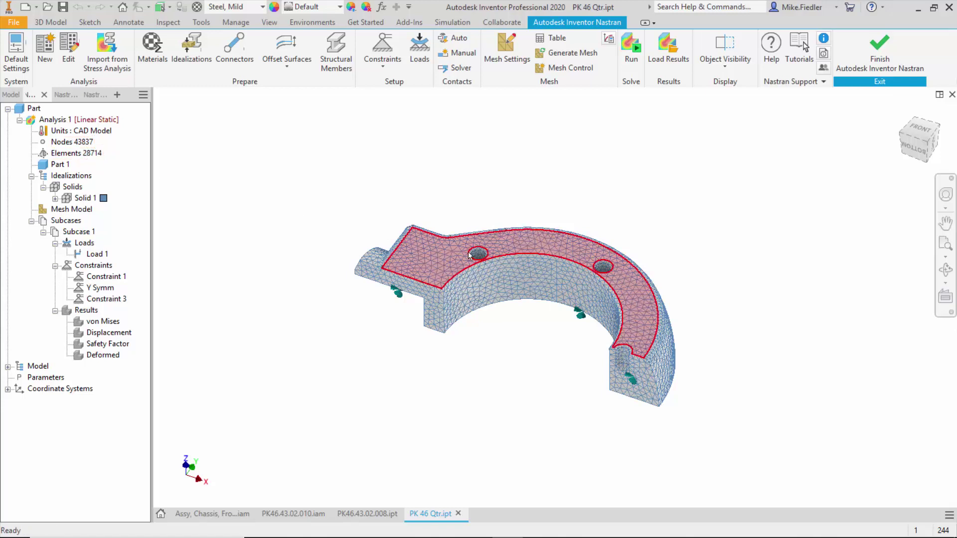
# - Re-run the Nastran solve on the 5 mm mesh, giving von Mises stress 1.325–214.9 MPa
pyautogui.click(637, 60)
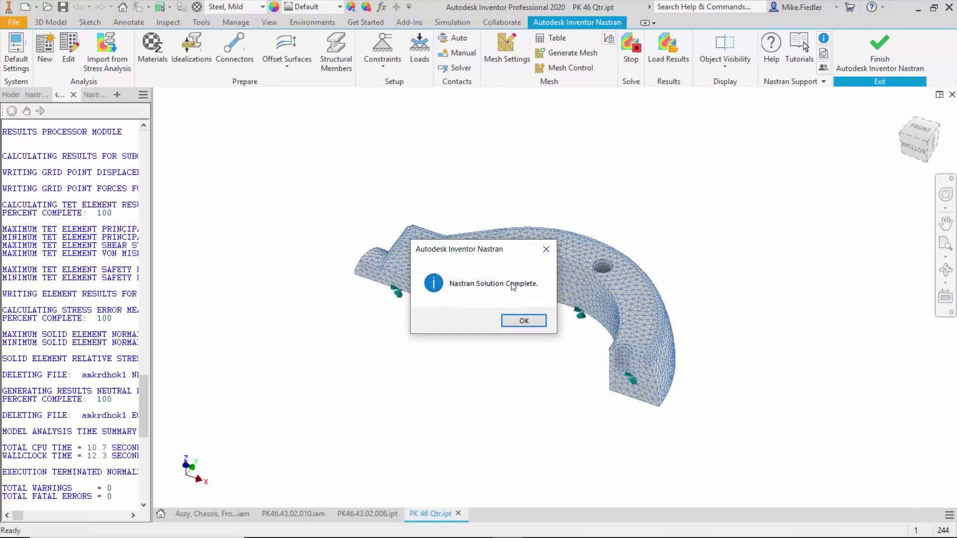
pyautogui.click(518, 320)
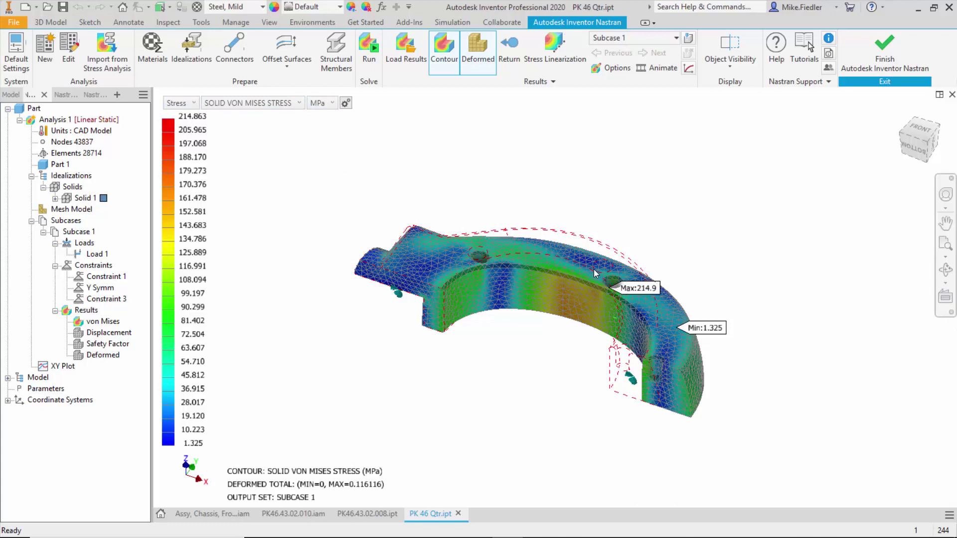
# - Show von Mises stress in psi and inspect the 3.116E+04 psi peak beside the bolt hole
pyautogui.click(329, 103)
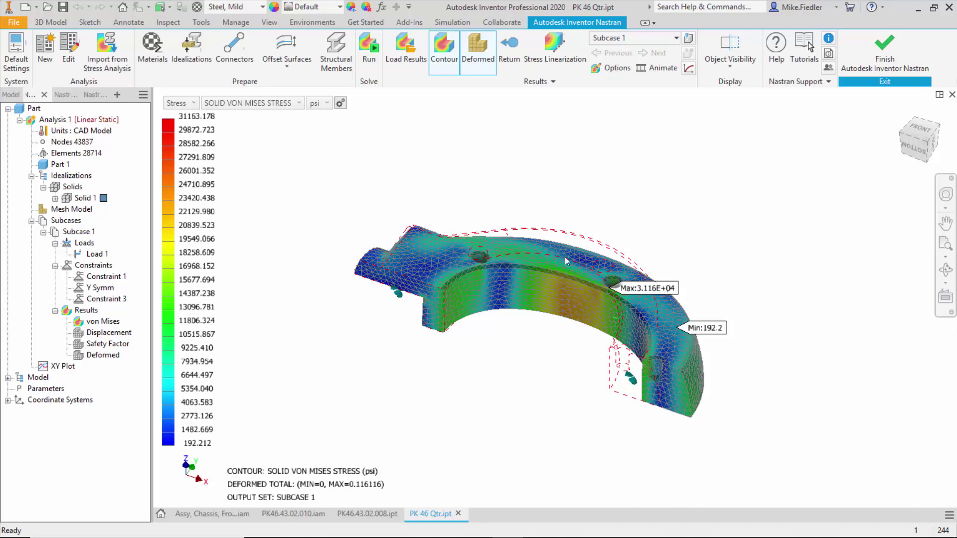
pyautogui.keyDown('shift'); pyautogui.moveTo(567, 241); pyautogui.dragTo(623, 324, button='middle'); pyautogui.keyUp('shift')
pyautogui.scroll(3, 622, 324)
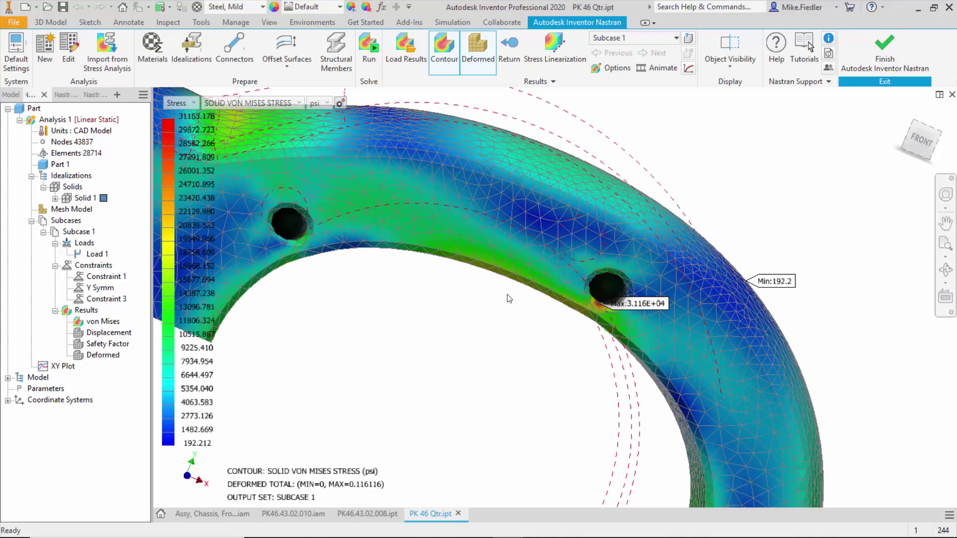
pyautogui.keyDown('shift'); pyautogui.moveTo(510, 298); pyautogui.dragTo(666, 183, button='middle'); pyautogui.keyUp('shift')
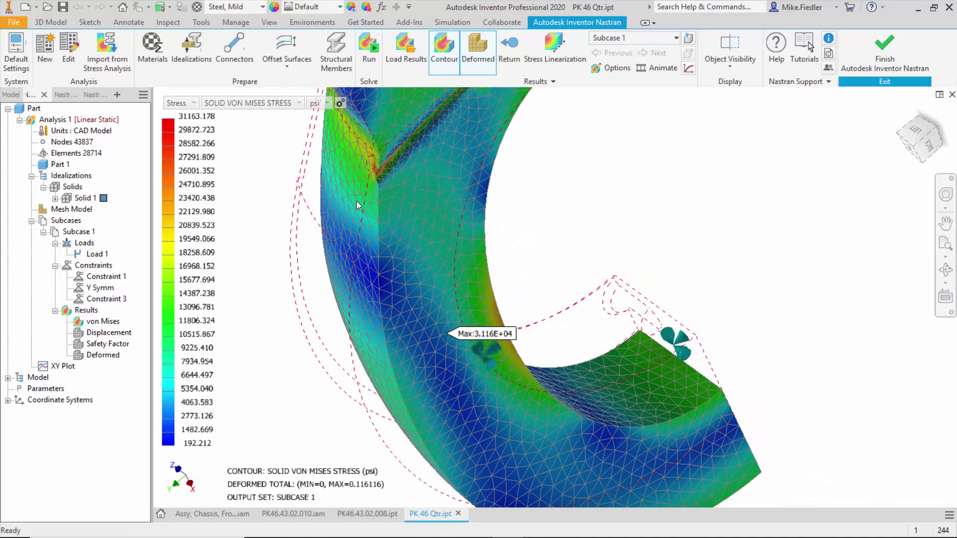
pyautogui.keyDown('shift'); pyautogui.moveTo(559, 206); pyautogui.dragTo(434, 316, button='middle'); pyautogui.keyUp('shift')
pyautogui.scroll(-5, 564, 243)
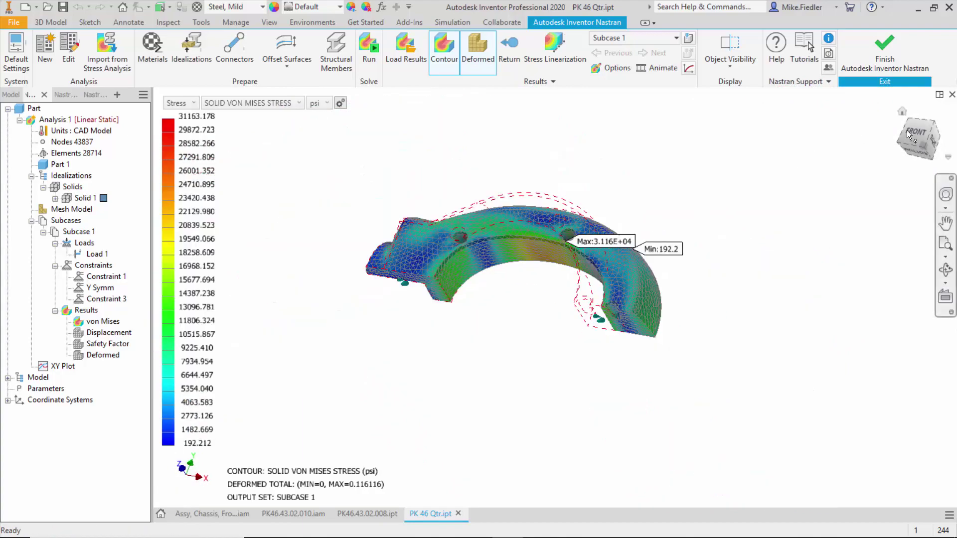
pyautogui.click(902, 112)
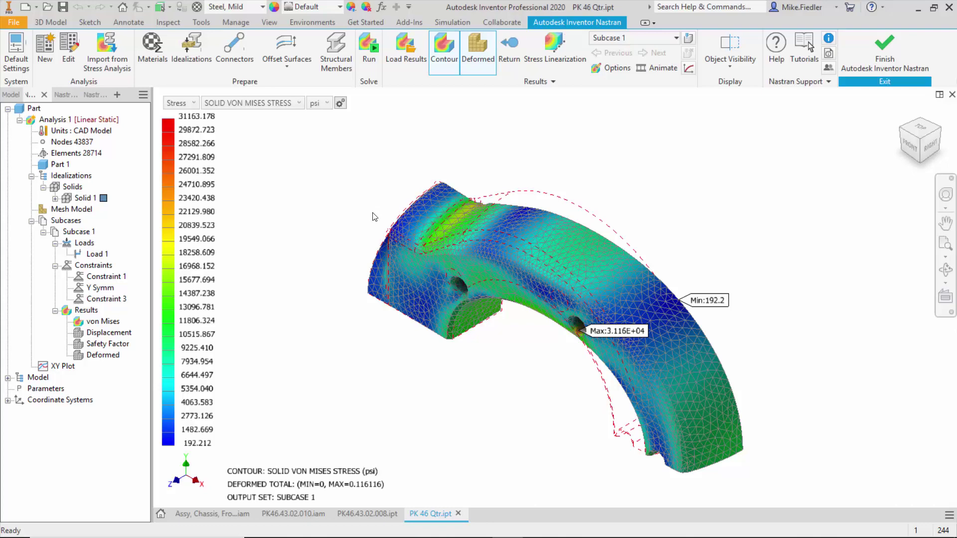
pyautogui.keyDown('shift'); pyautogui.moveTo(375, 218); pyautogui.dragTo(757, 393, button='middle'); pyautogui.keyUp('shift')
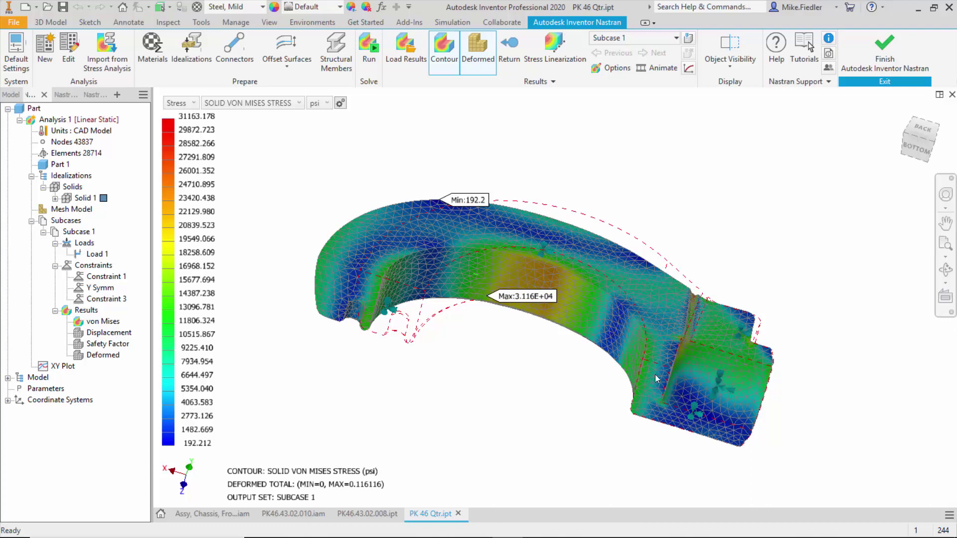
pyautogui.keyDown('shift'); pyautogui.moveTo(474, 369); pyautogui.dragTo(438, 344, button='middle'); pyautogui.keyUp('shift')
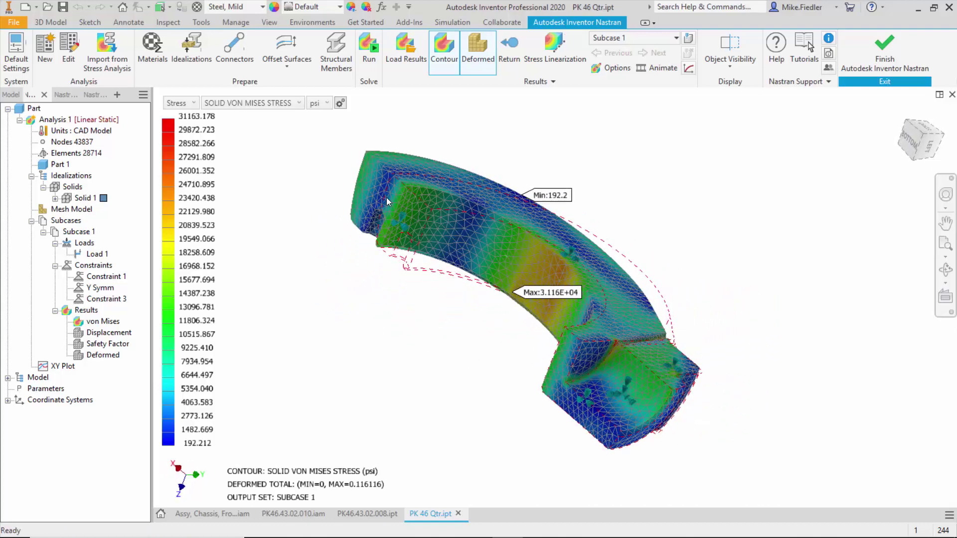